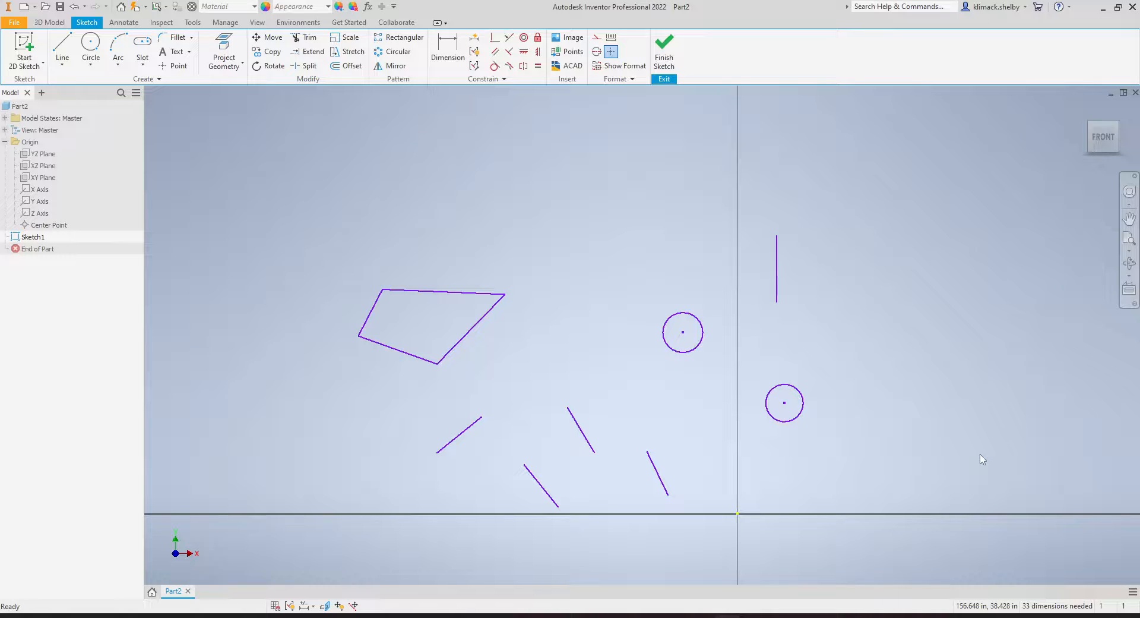
# Apply the Horizontal constraint to two slanted lines near the bottom of the sketch.
pyautogui.moveTo(776, 521); pyautogui.dragTo(789, 460, button='middle')
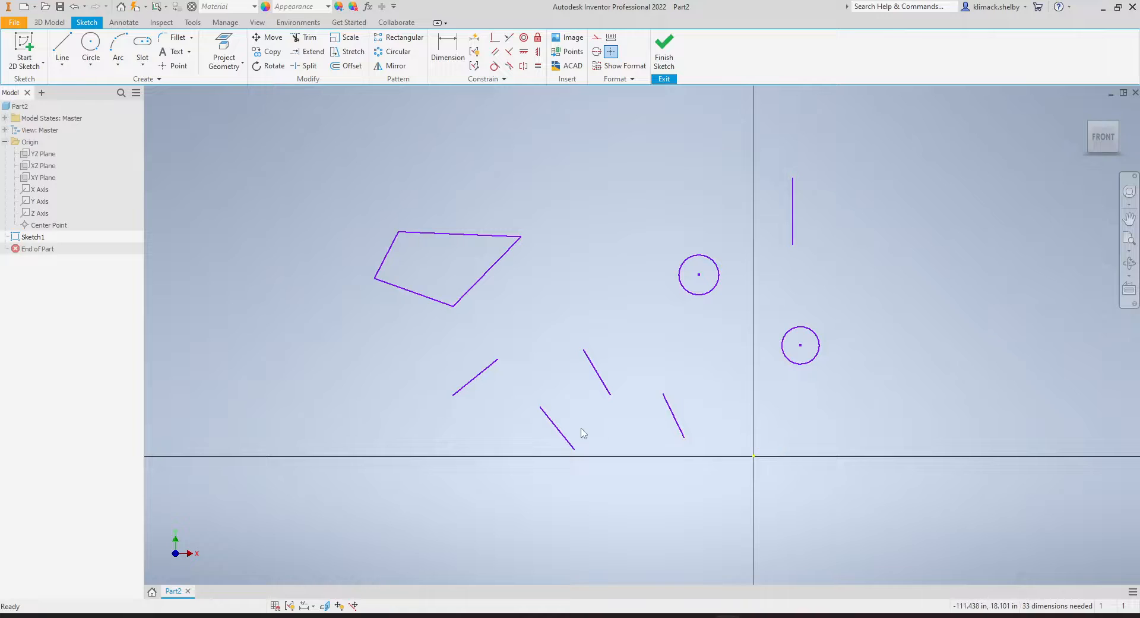
pyautogui.scroll(-4, 582, 432)
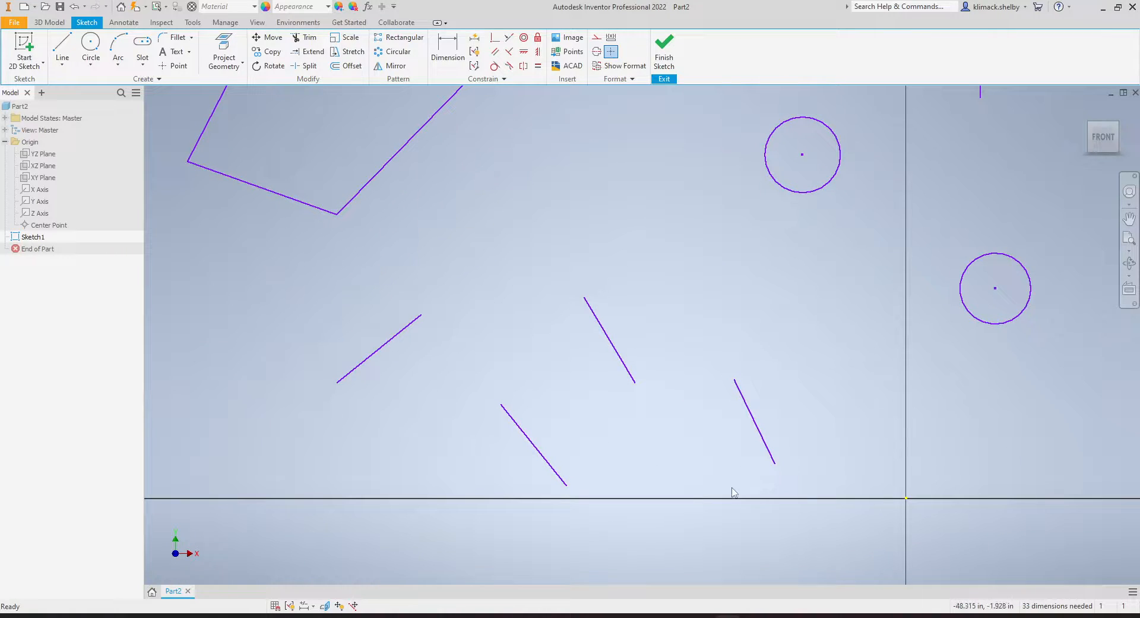
pyautogui.moveTo(576, 417); pyautogui.dragTo(606, 419, button='middle')
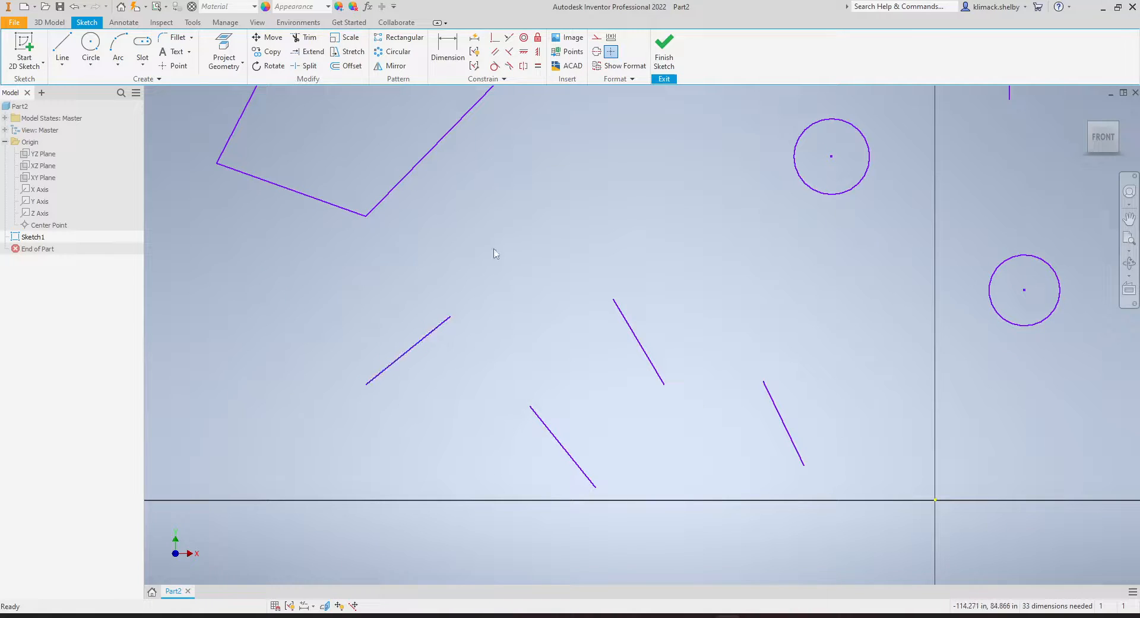
pyautogui.moveTo(674, 430); pyautogui.dragTo(664, 420, button='middle')
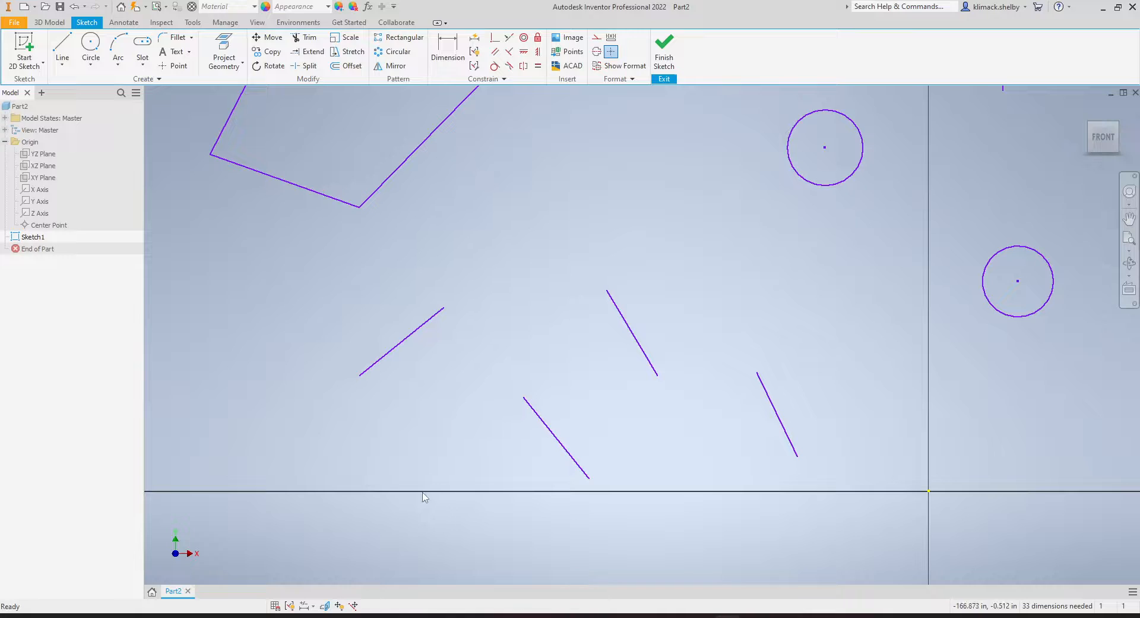
pyautogui.click(524, 52)
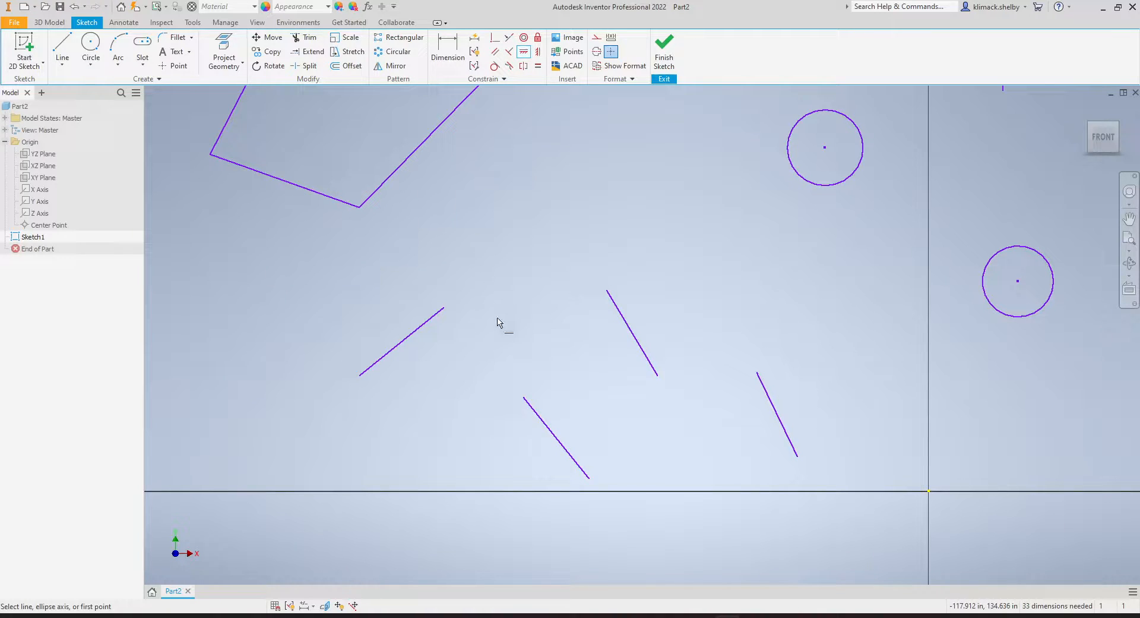
pyautogui.click(382, 359)
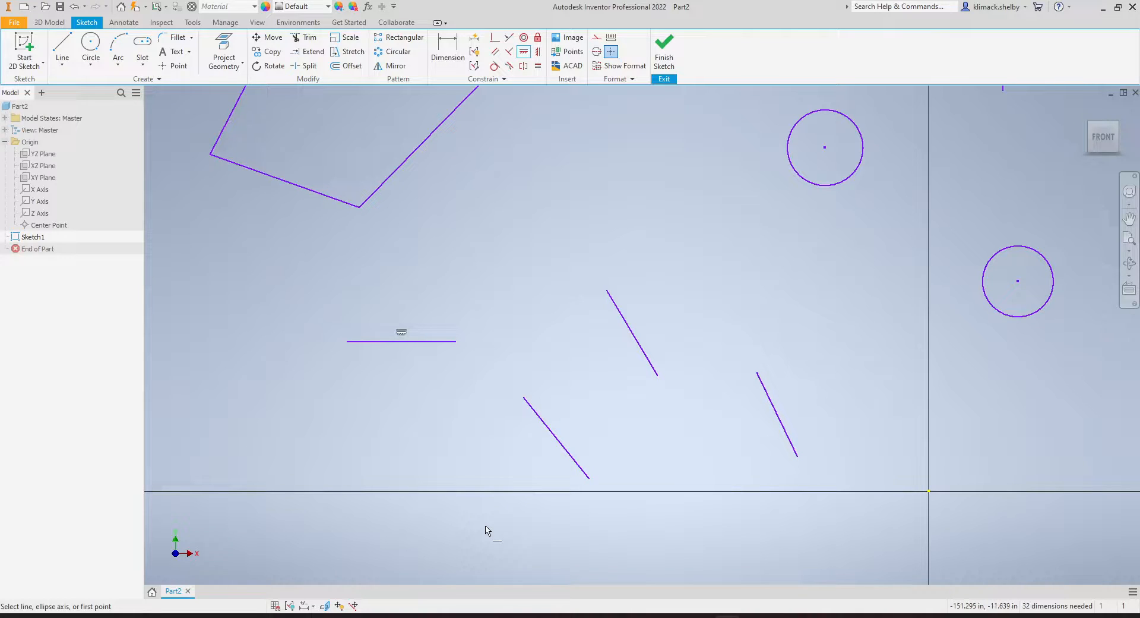
pyautogui.moveTo(486, 531); pyautogui.dragTo(460, 499, button='middle')
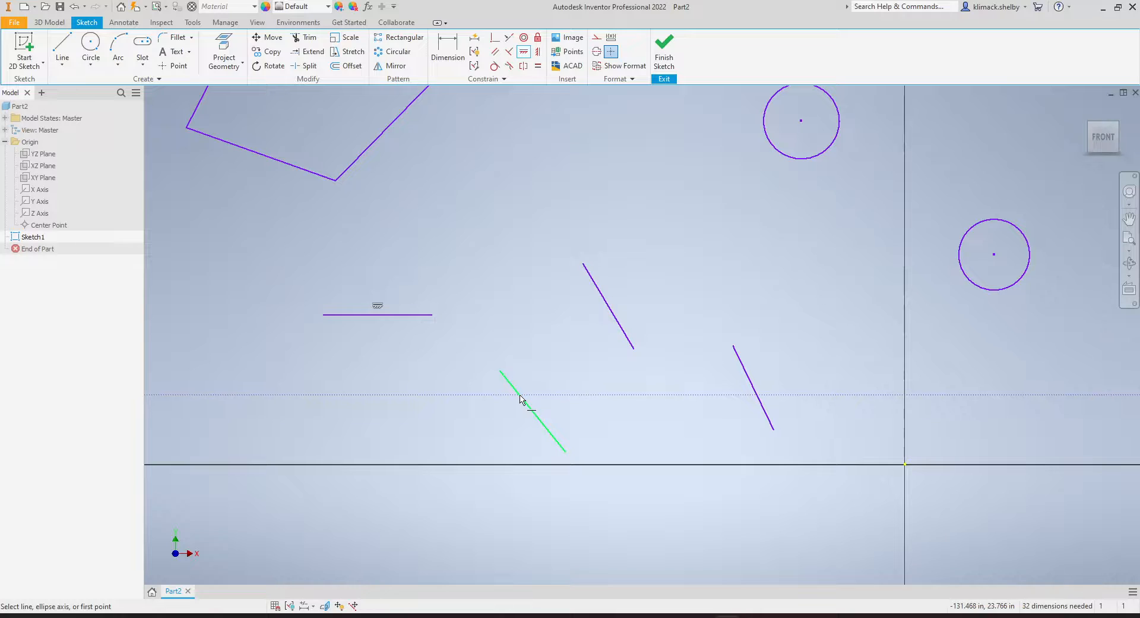
pyautogui.click(520, 397)
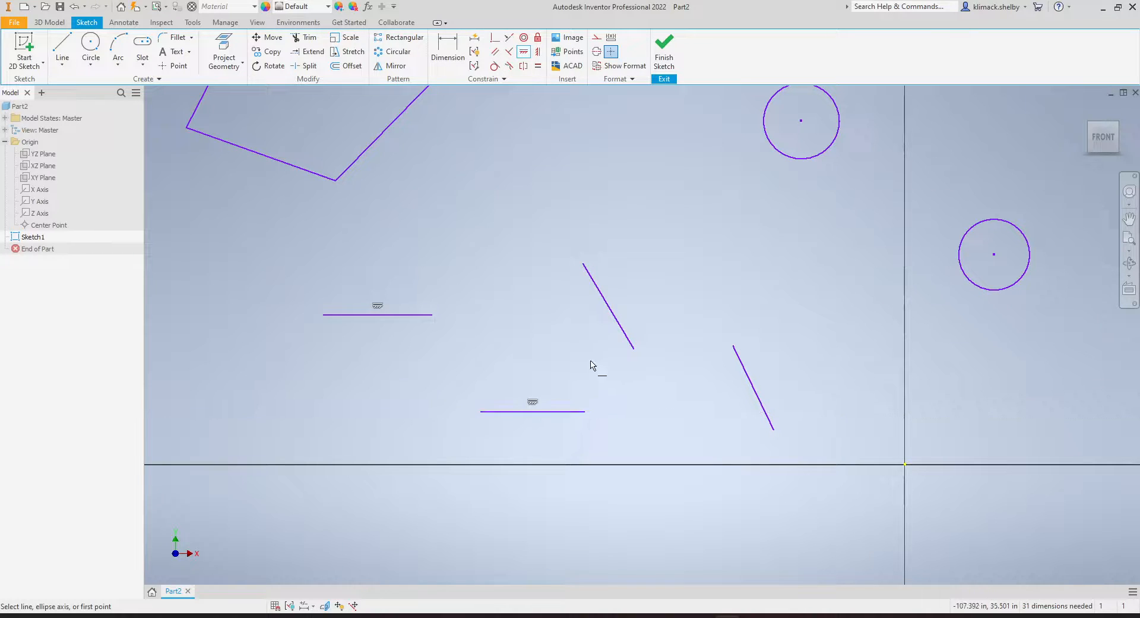
# Apply the Vertical constraint to two other slanted lines in the sketch.
pyautogui.moveTo(624, 359)
pyautogui.mouseDown(button='middle')
pyautogui.moveTo(629, 384)
pyautogui.moveTo(590, 419)
pyautogui.moveTo(638, 437)
pyautogui.mouseUp(button='middle')
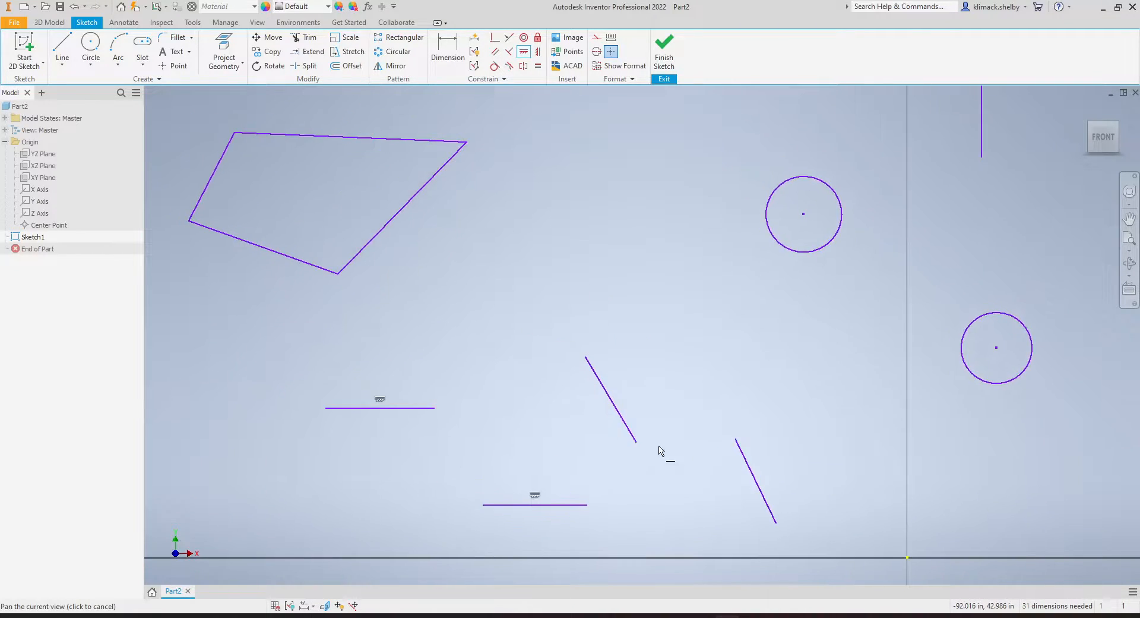
pyautogui.click(538, 52)
pyautogui.moveTo(667, 381); pyautogui.dragTo(601, 318, button='middle')
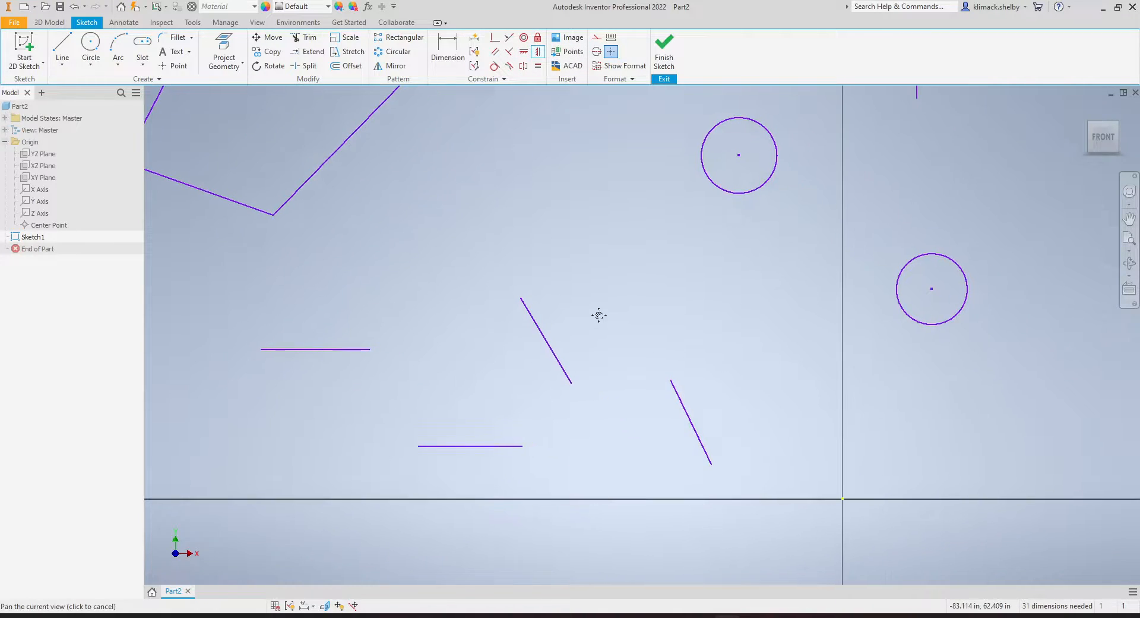
pyautogui.click(552, 358)
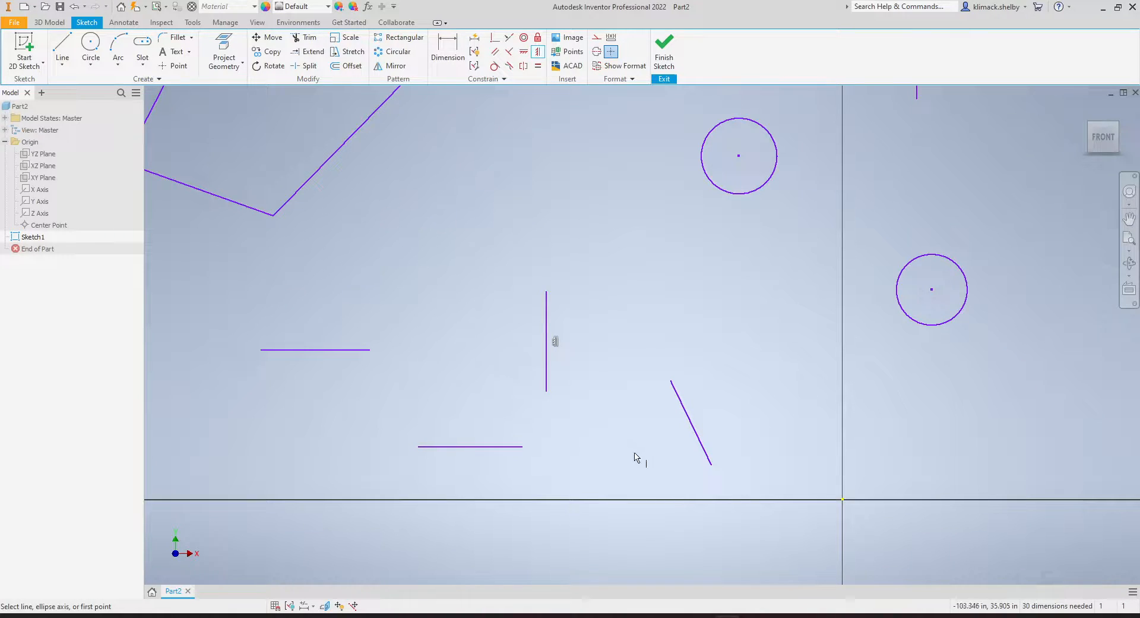
pyautogui.moveTo(635, 457); pyautogui.dragTo(586, 407, button='middle')
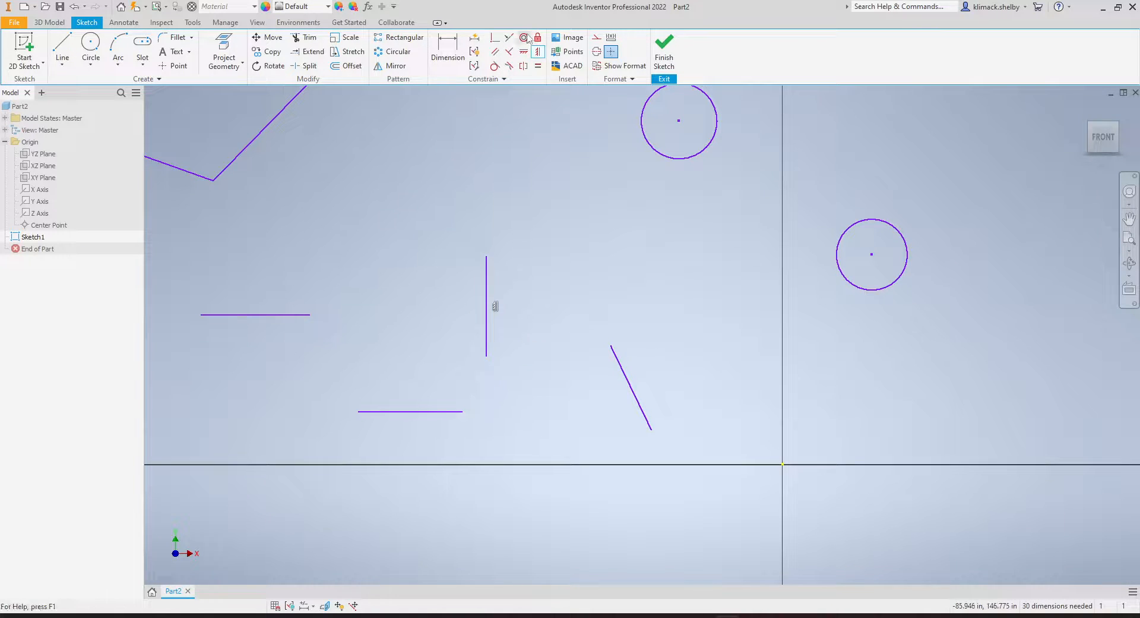
pyautogui.click(539, 65)
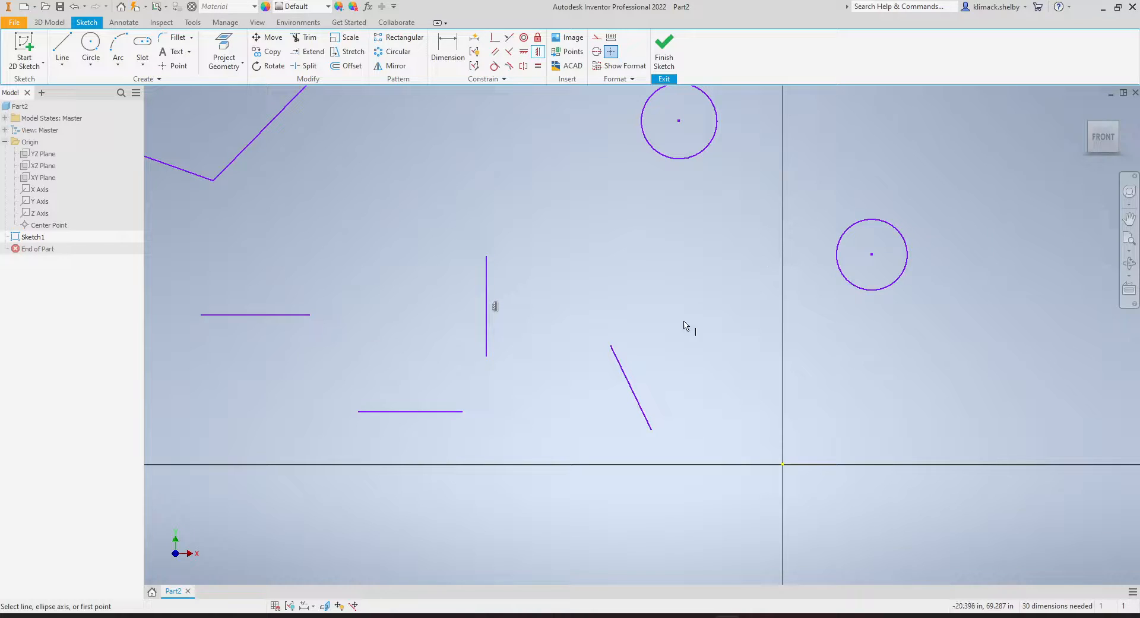
pyautogui.click(625, 376)
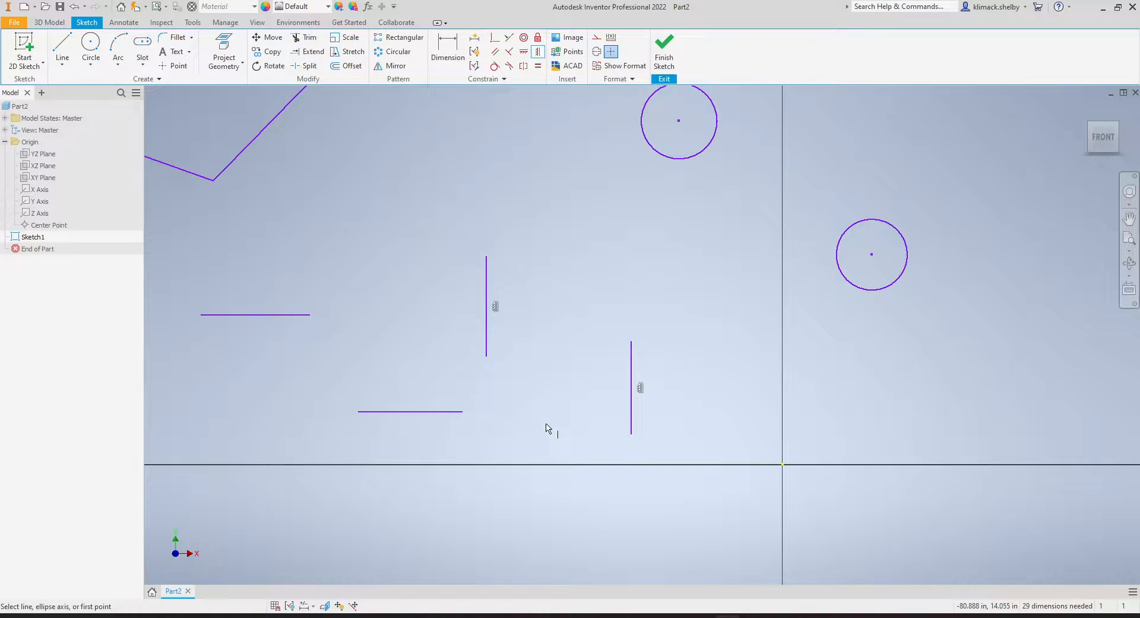
# Make the quadrilateral's top and bottom edges horizontal with the Horizontal constraint.
pyautogui.moveTo(438, 275)
pyautogui.mouseDown(button='middle')
pyautogui.moveTo(516, 336)
pyautogui.moveTo(765, 454)
pyautogui.mouseUp(button='middle')
pyautogui.moveTo(625, 411); pyautogui.dragTo(667, 465, button='middle')
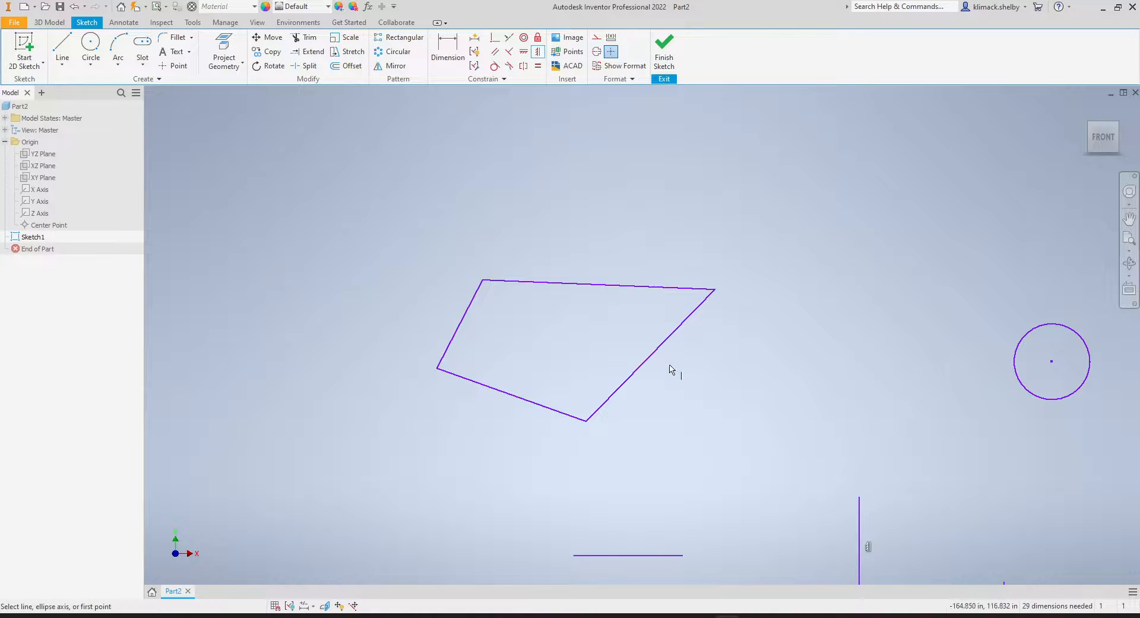
pyautogui.moveTo(723, 363); pyautogui.dragTo(735, 366, button='middle')
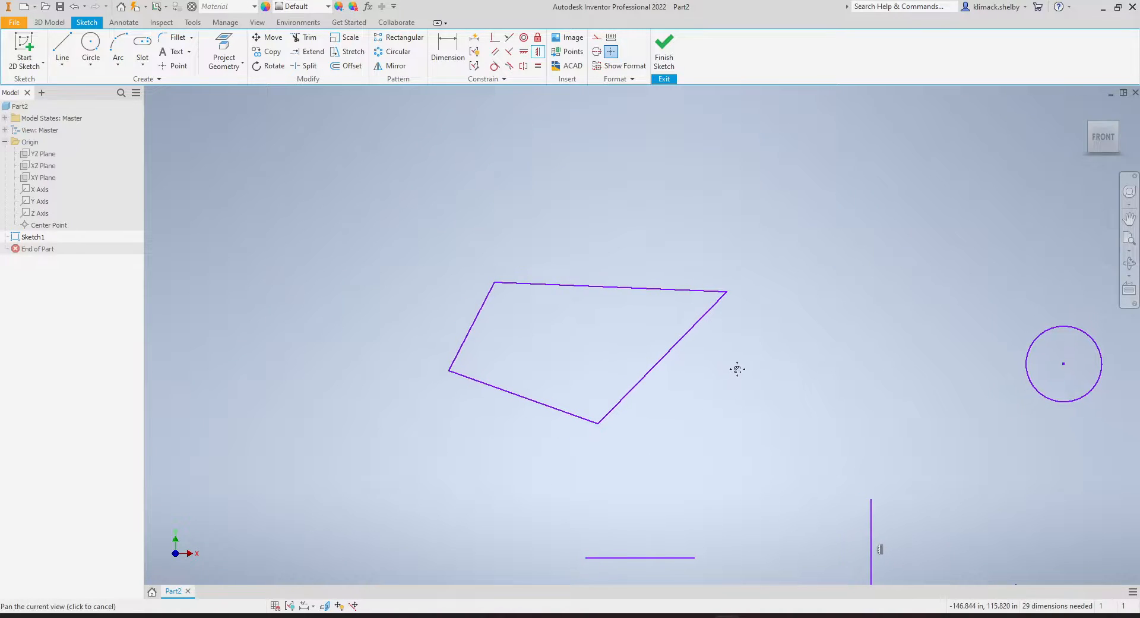
pyautogui.click(519, 55)
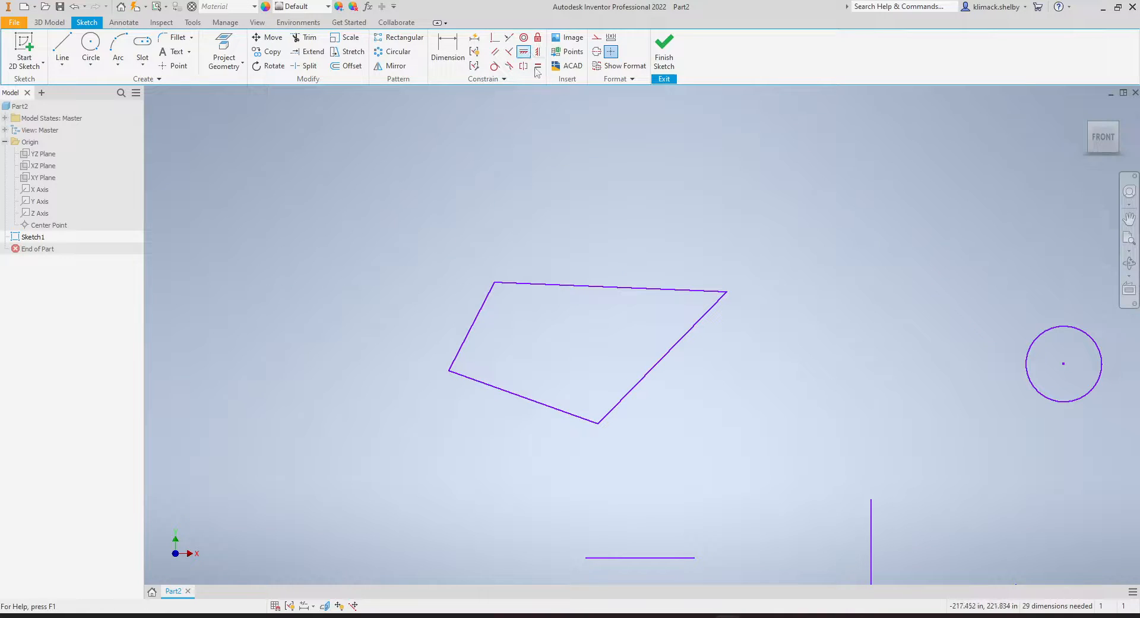
pyautogui.click(640, 290)
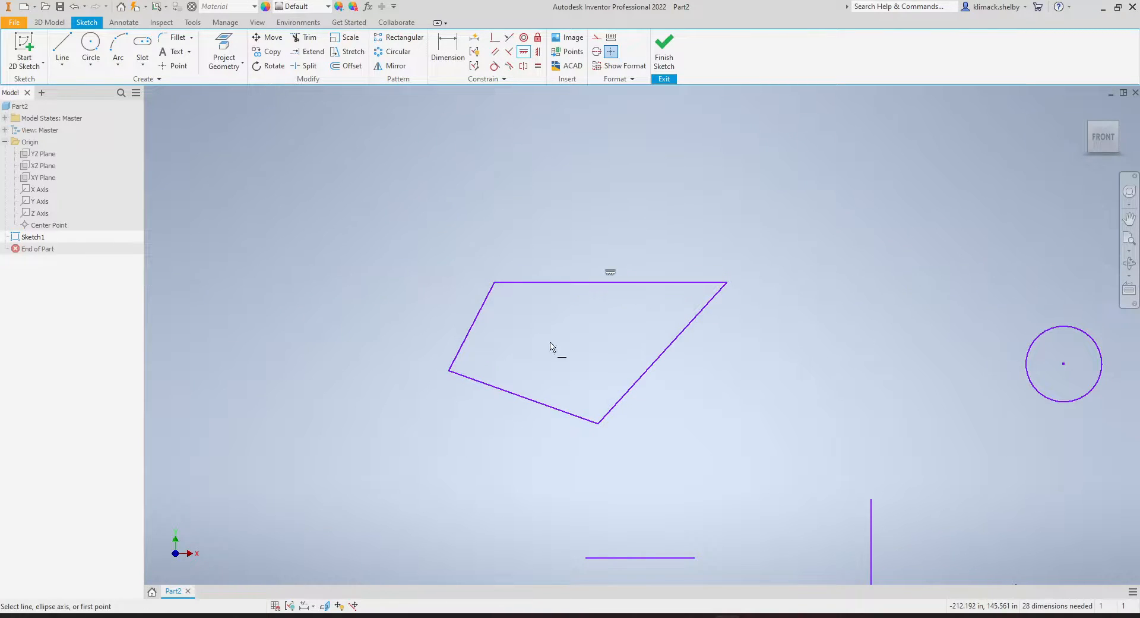
pyautogui.click(563, 410)
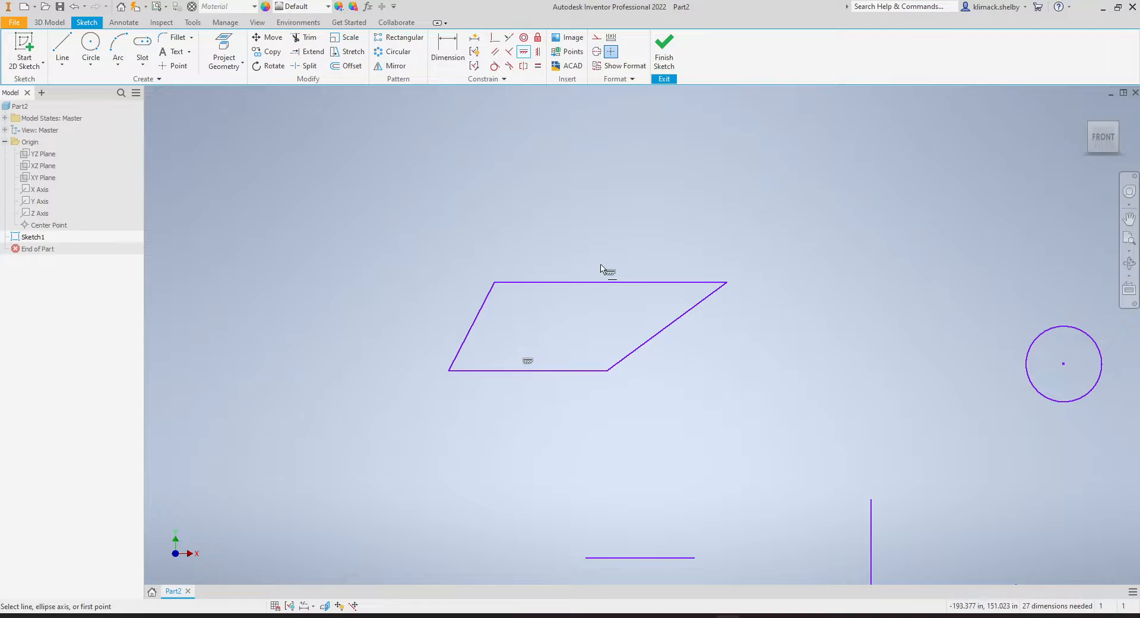
pyautogui.press('Escape')
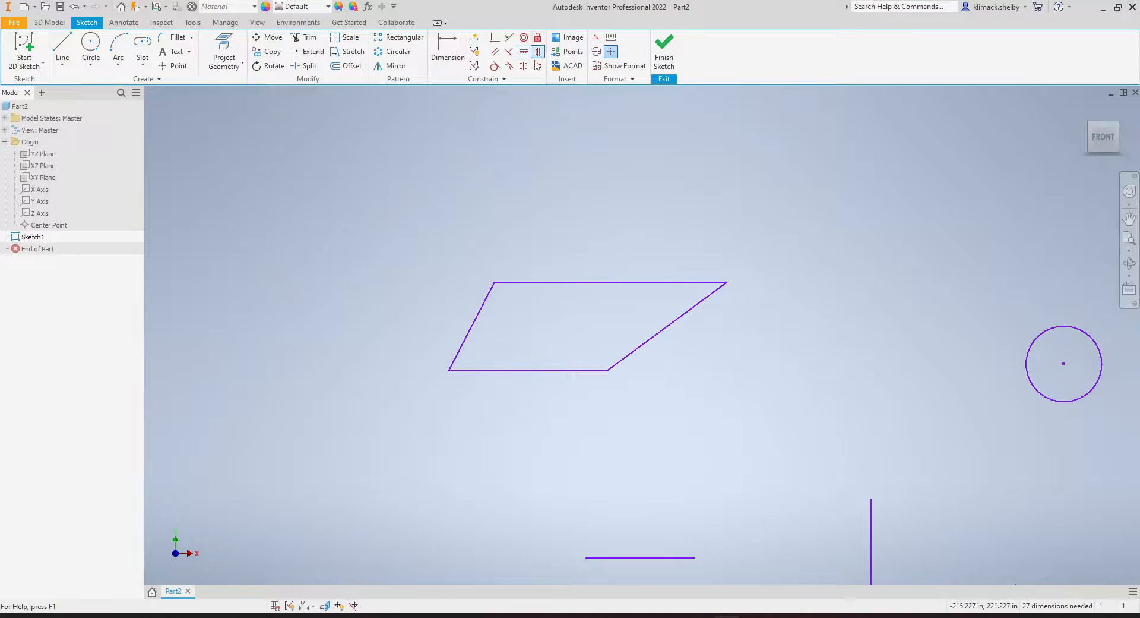
# Make the quadrilateral's left and right edges vertical, turning it into a rectangle.
pyautogui.click(538, 52)
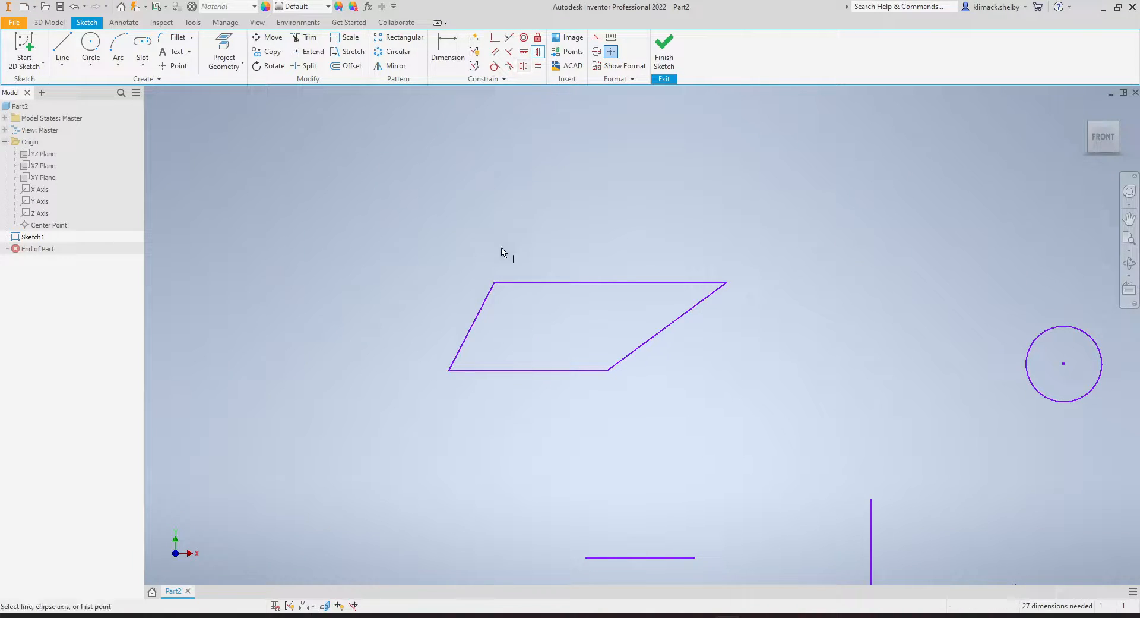
pyautogui.click(466, 349)
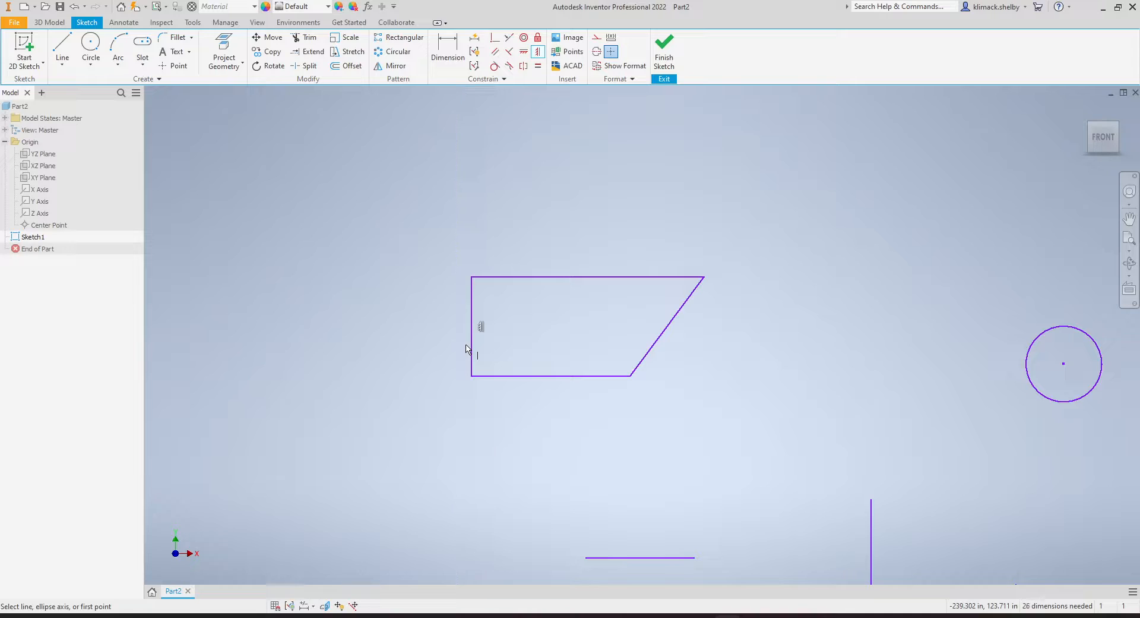
pyautogui.click(652, 351)
pyautogui.moveTo(705, 385); pyautogui.dragTo(663, 406, button='middle')
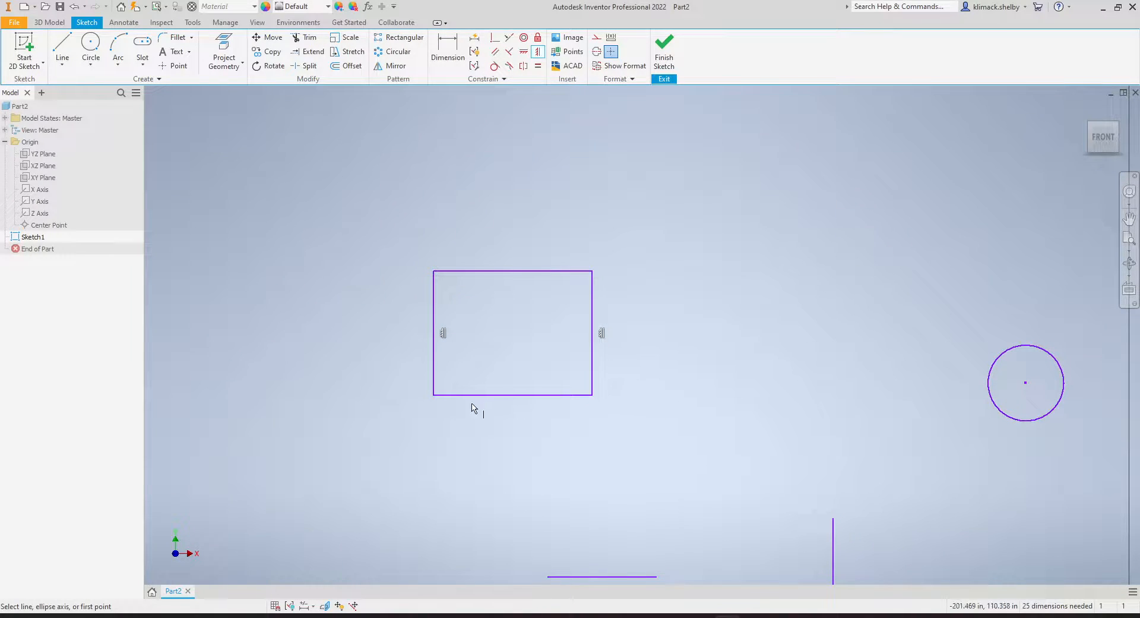
pyautogui.press('Escape')
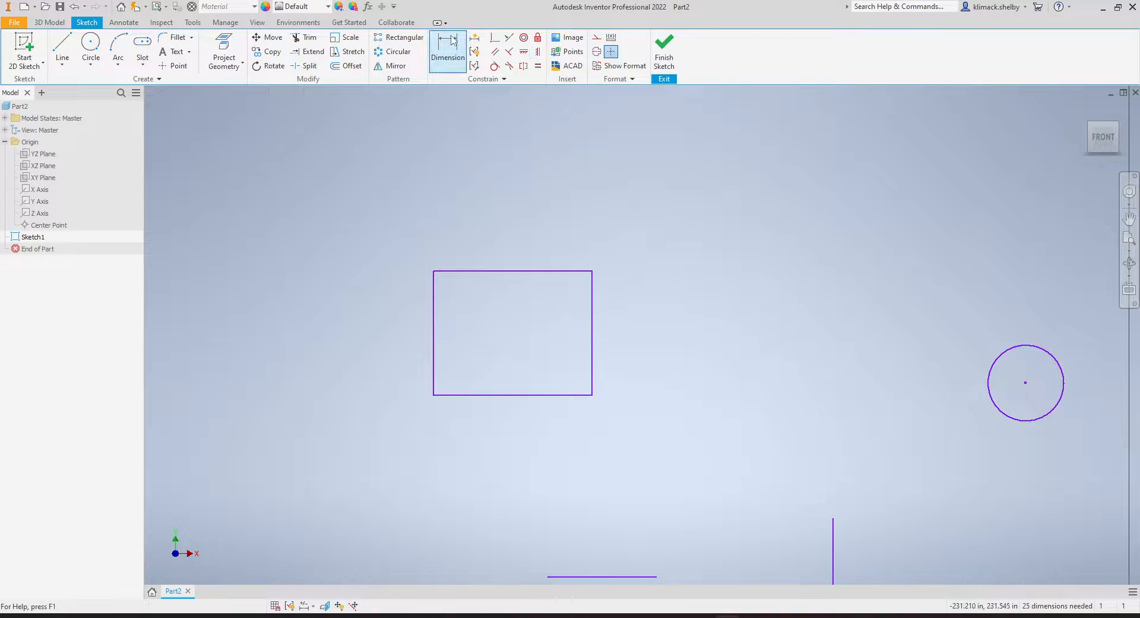
pyautogui.click(453, 40)
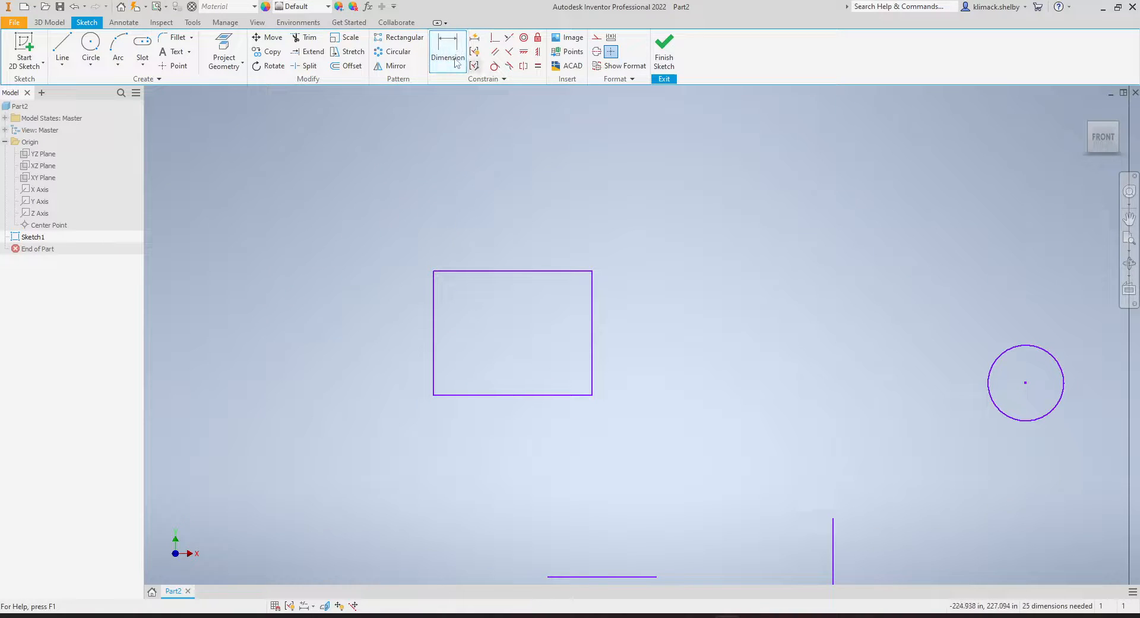
pyautogui.click(470, 272)
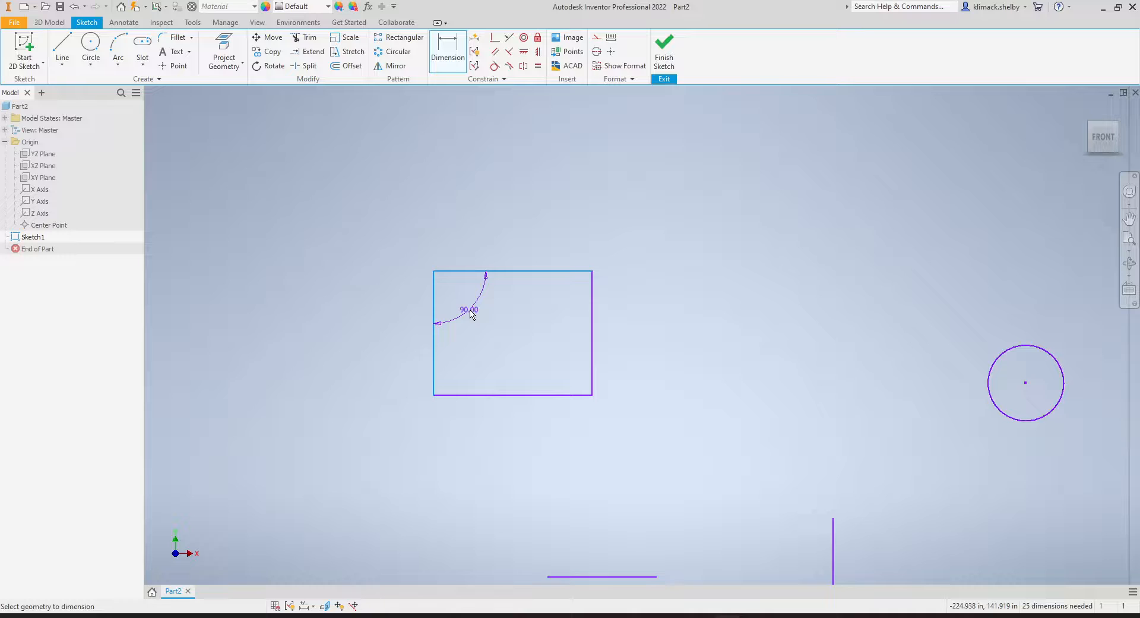
pyautogui.press('Escape')
pyautogui.press('Escape')
# Constrain the lower circle's centre vertically to the sketch origin with the Vertical constraint, then drag the circle up along the axis.
pyautogui.moveTo(679, 453); pyautogui.dragTo(581, 389, button='middle')
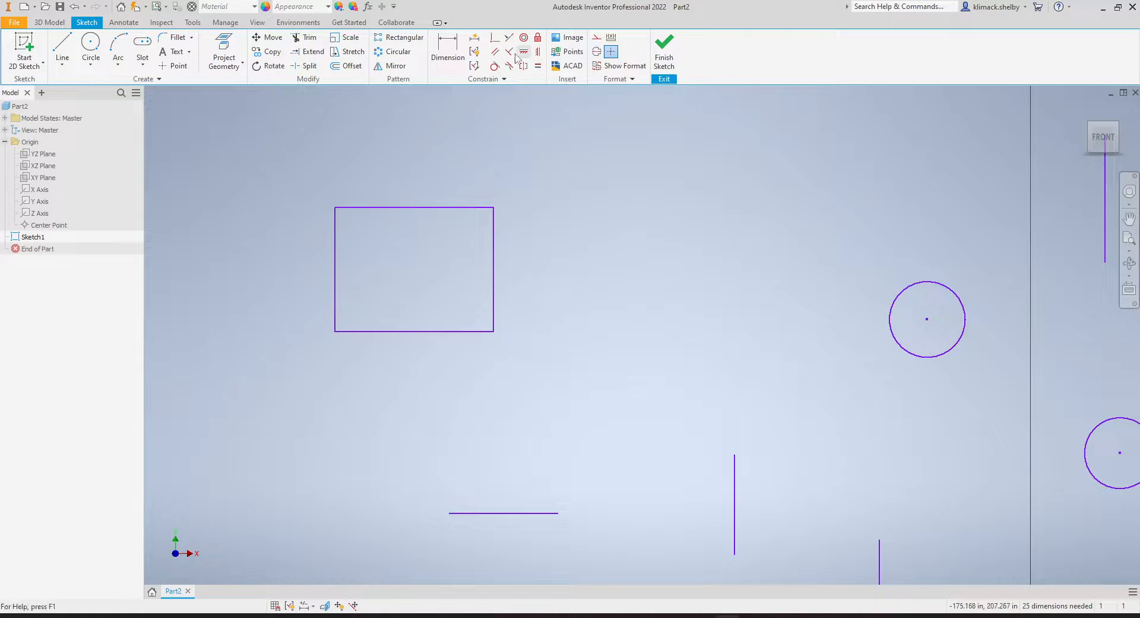
pyautogui.scroll(-3, 541, 354)
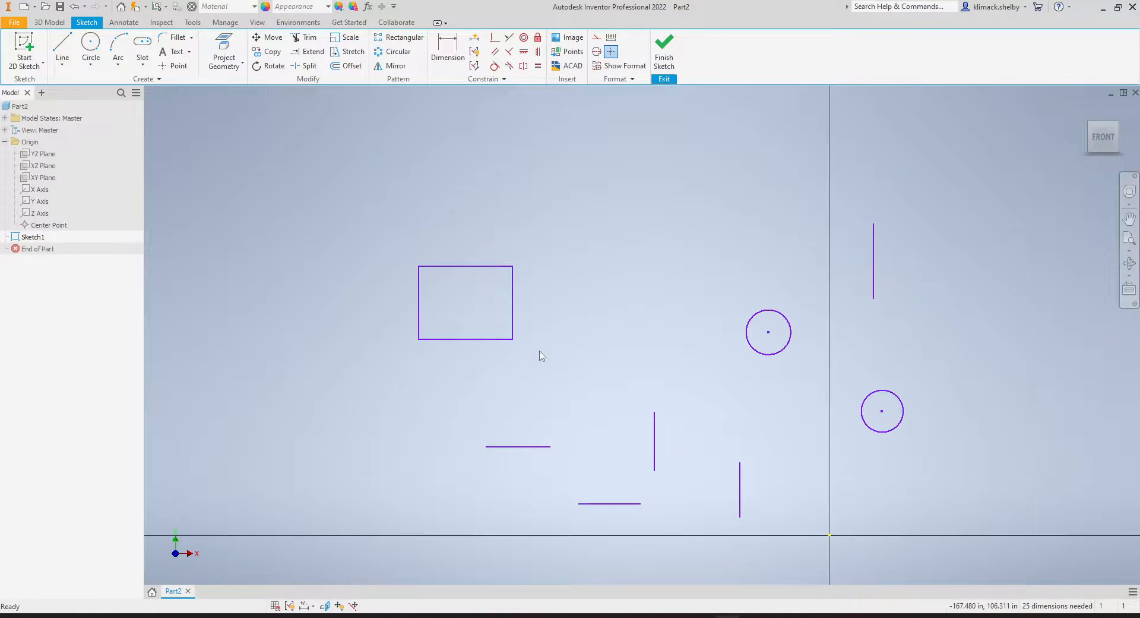
pyautogui.moveTo(542, 355); pyautogui.dragTo(493, 351, button='middle')
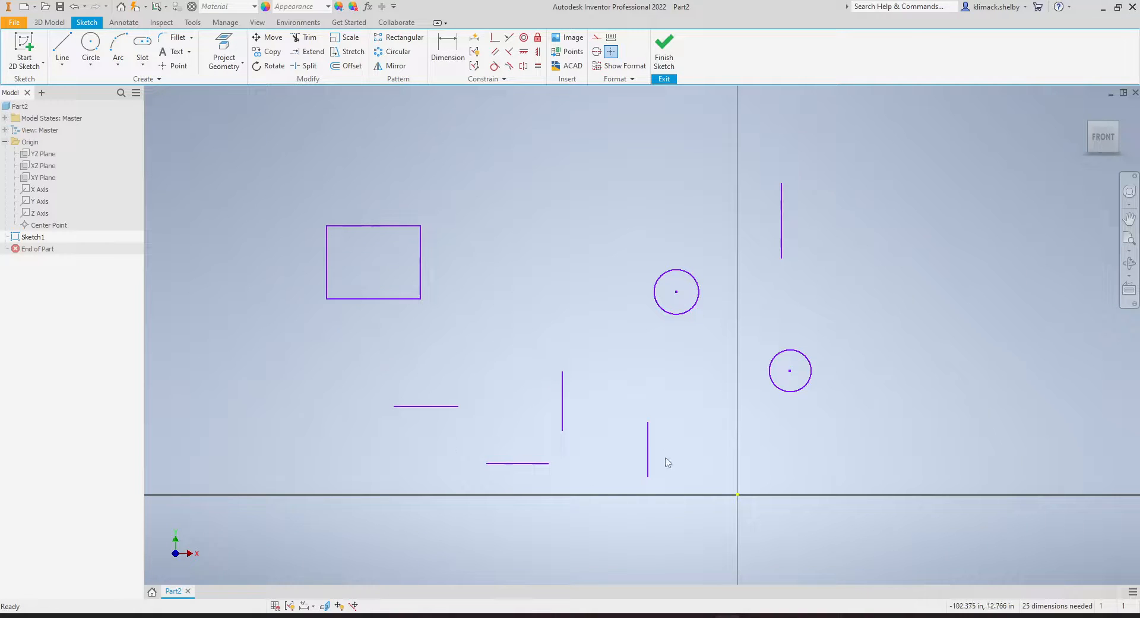
pyautogui.moveTo(640, 427); pyautogui.dragTo(588, 440, button='middle')
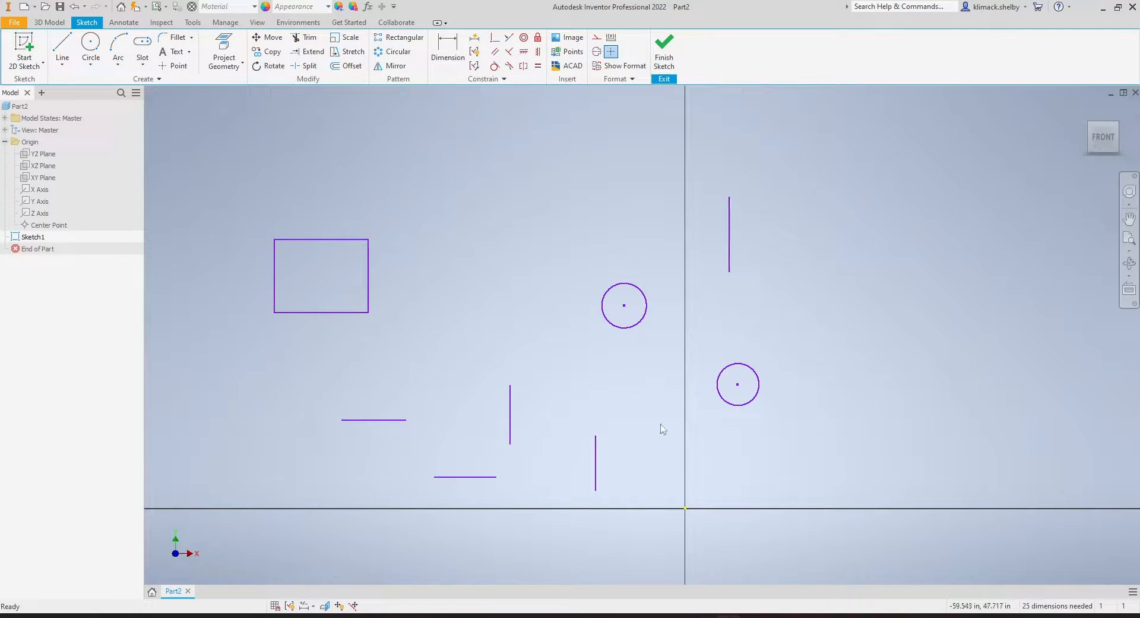
pyautogui.moveTo(667, 428); pyautogui.dragTo(550, 425, button='middle')
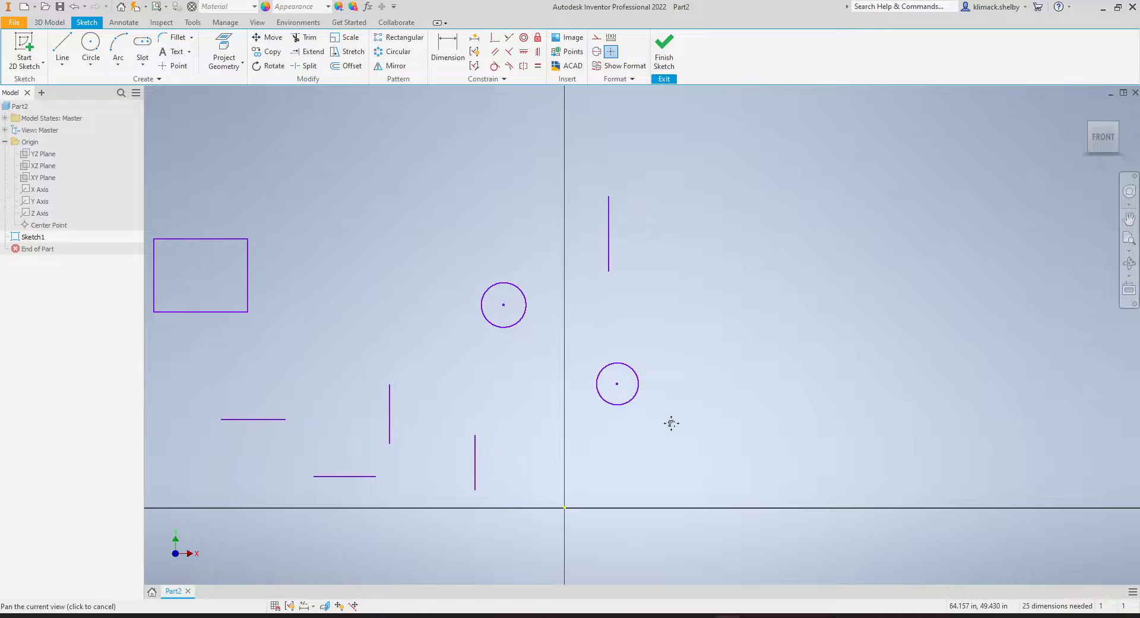
pyautogui.moveTo(671, 423); pyautogui.dragTo(668, 423, button='middle')
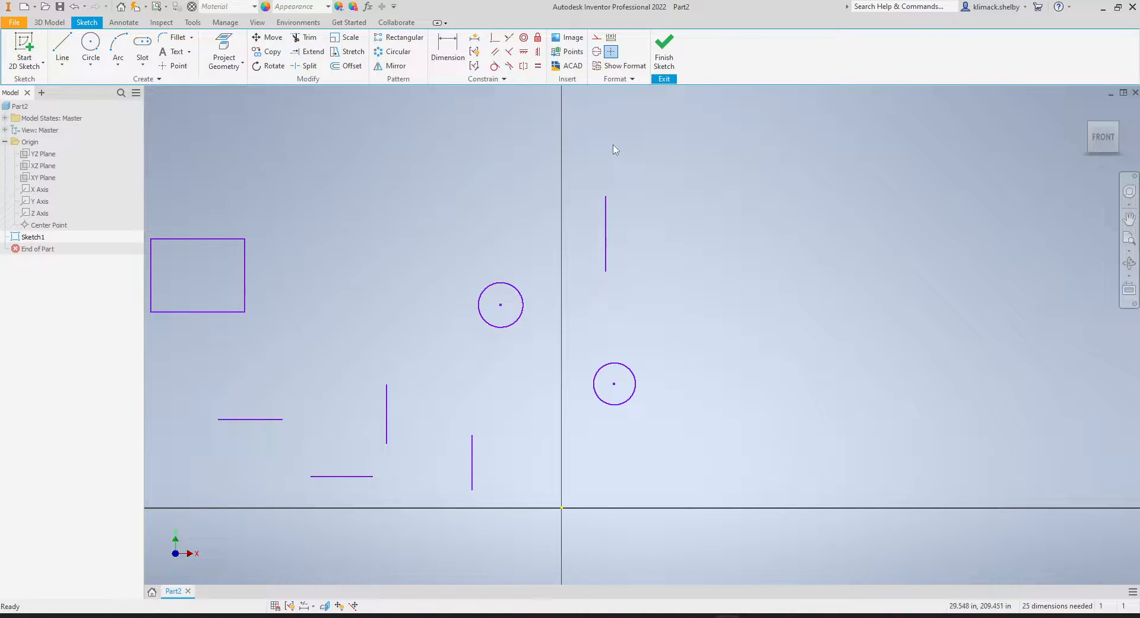
pyautogui.moveTo(646, 284)
pyautogui.mouseDown(button='middle')
pyautogui.moveTo(640, 261)
pyautogui.moveTo(595, 256)
pyautogui.mouseUp(button='middle')
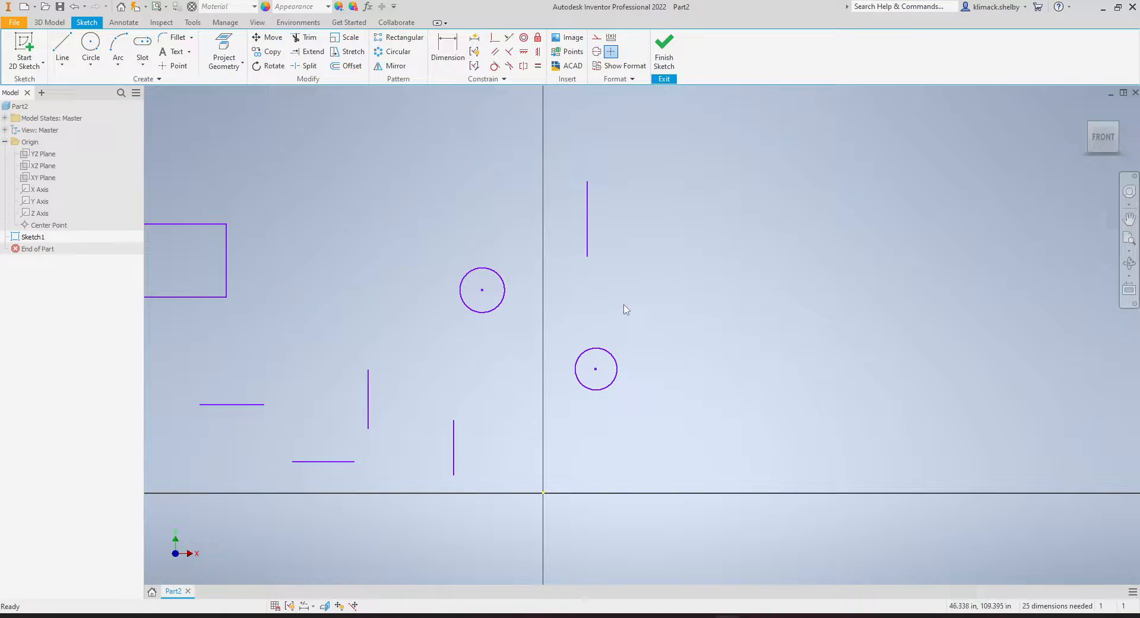
pyautogui.moveTo(611, 305); pyautogui.dragTo(600, 305, button='middle')
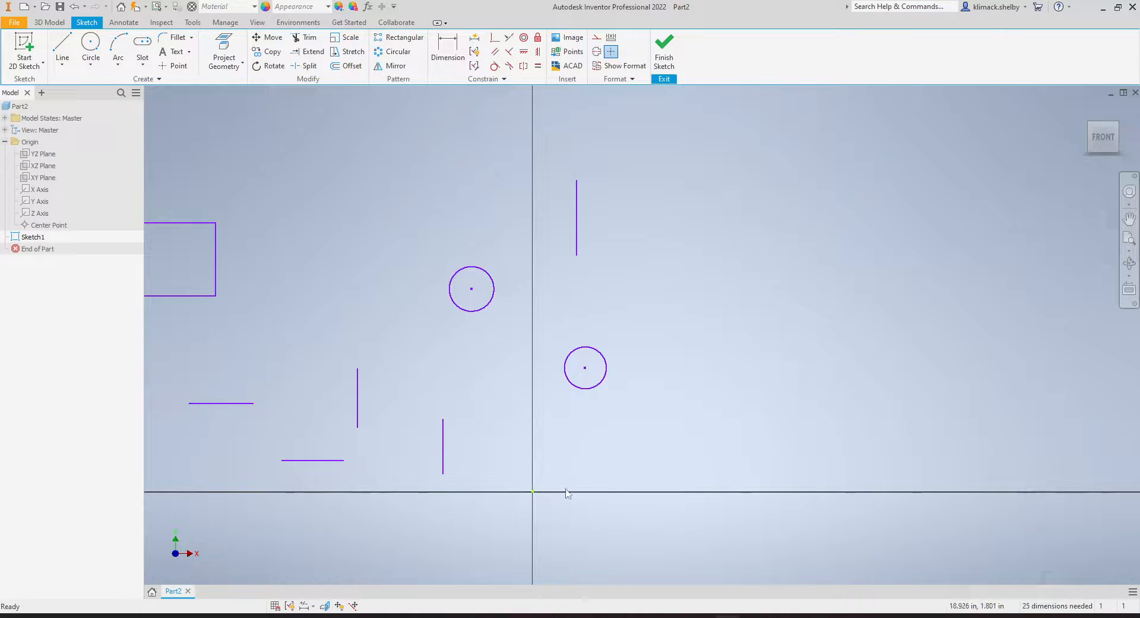
pyautogui.click(537, 52)
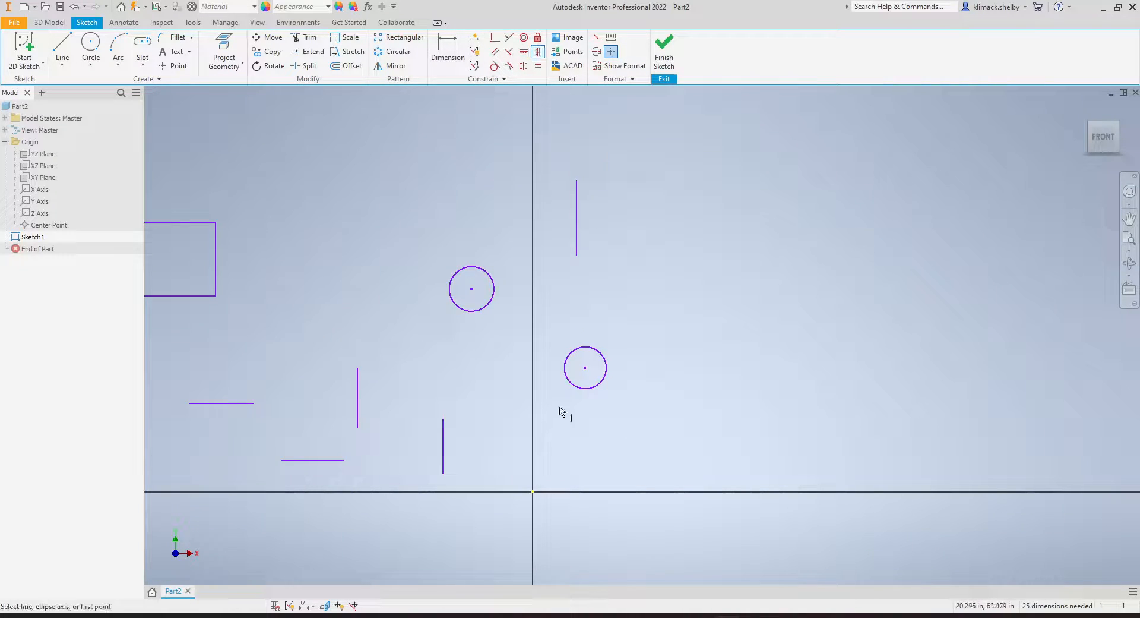
pyautogui.click(533, 493)
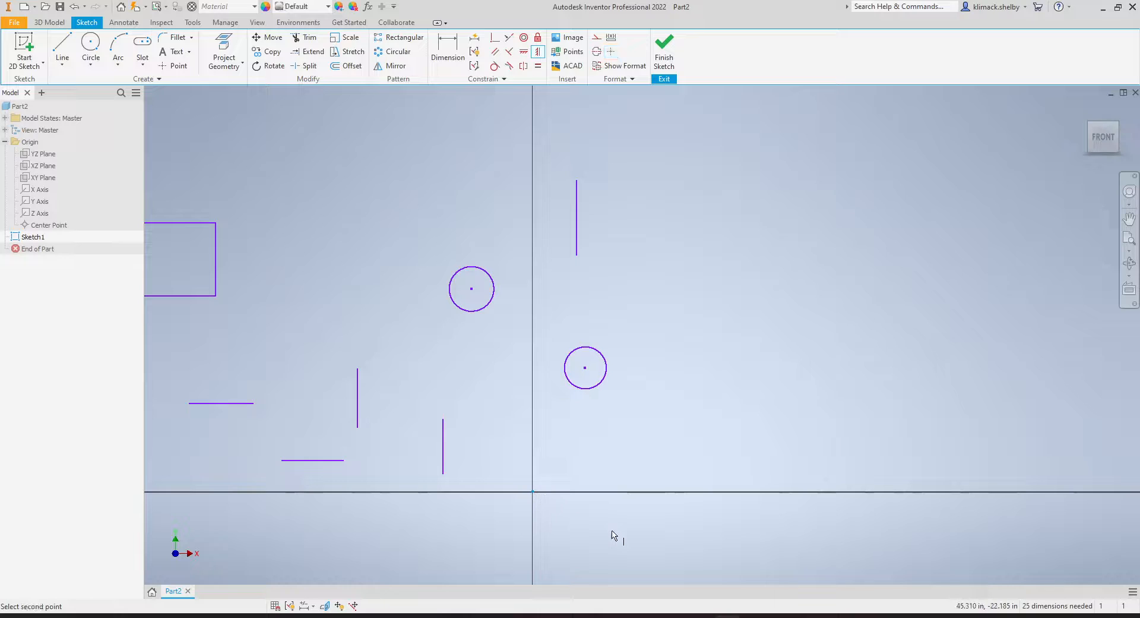
pyautogui.click(586, 368)
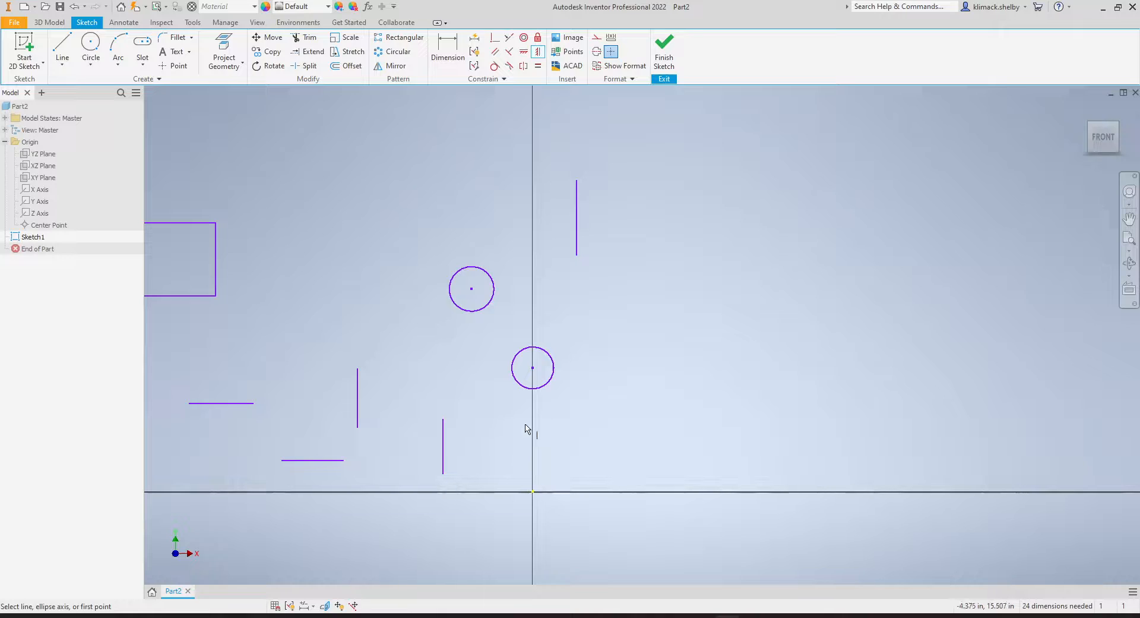
pyautogui.press('Escape')
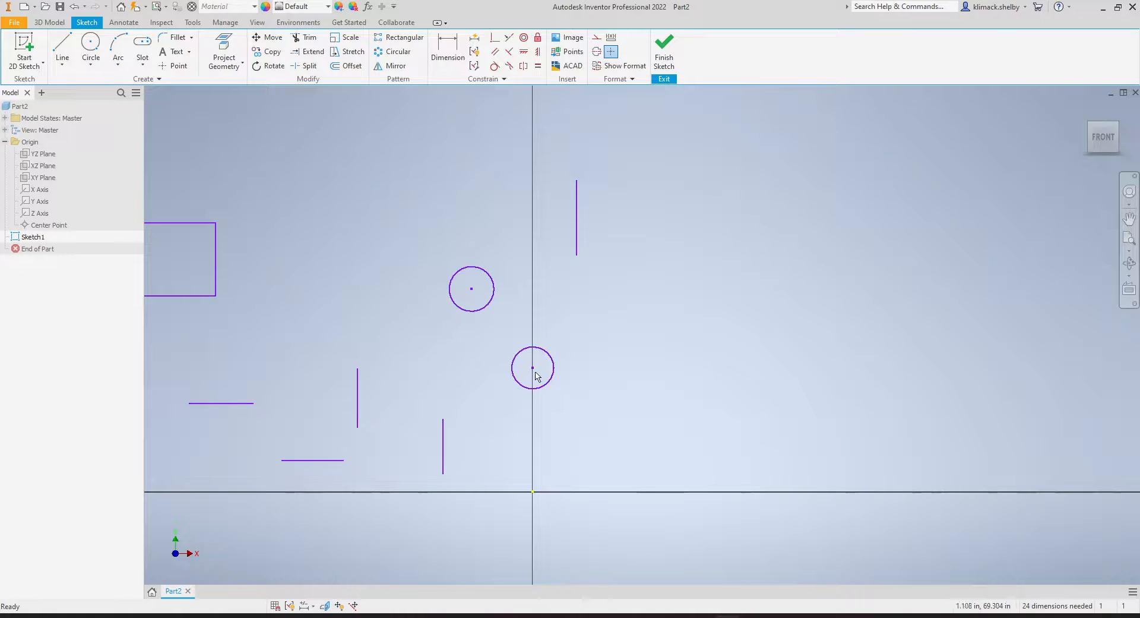
pyautogui.moveTo(532, 369); pyautogui.dragTo(439, 379)
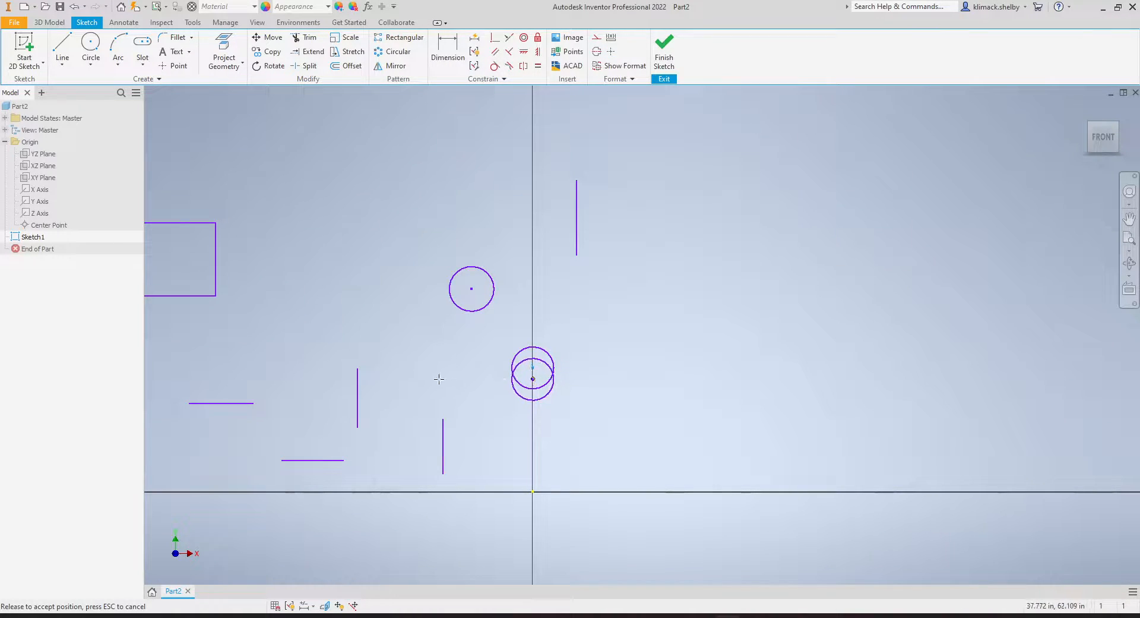
pyautogui.moveTo(589, 363); pyautogui.dragTo(534, 354)
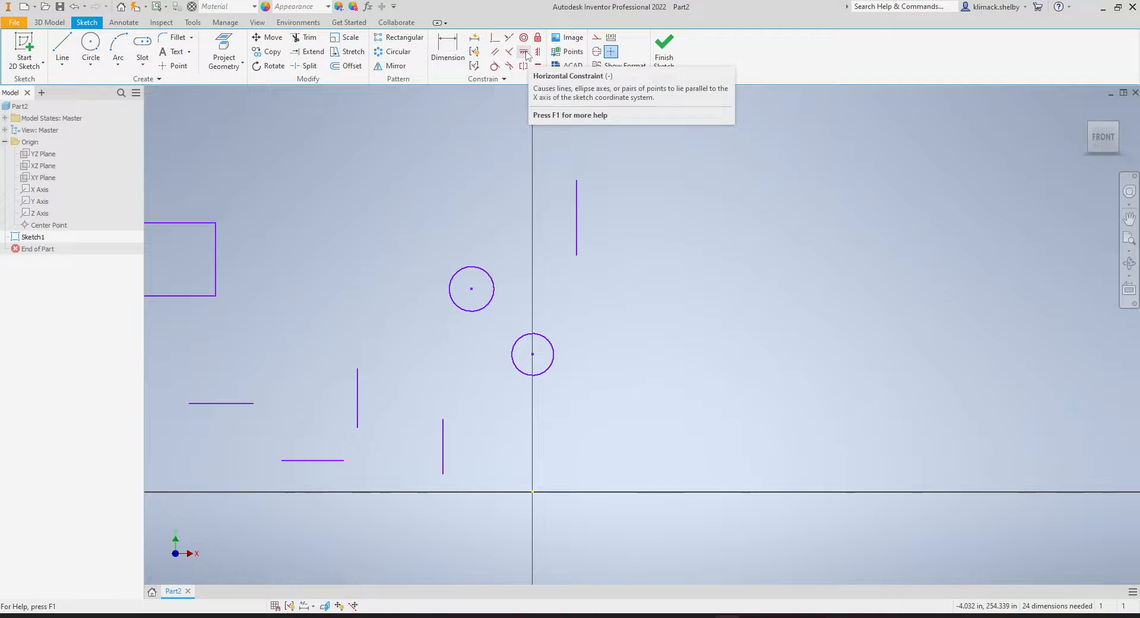
# Align the two circle centres horizontally with the Horizontal constraint and drag them upward together.
pyautogui.click(525, 53)
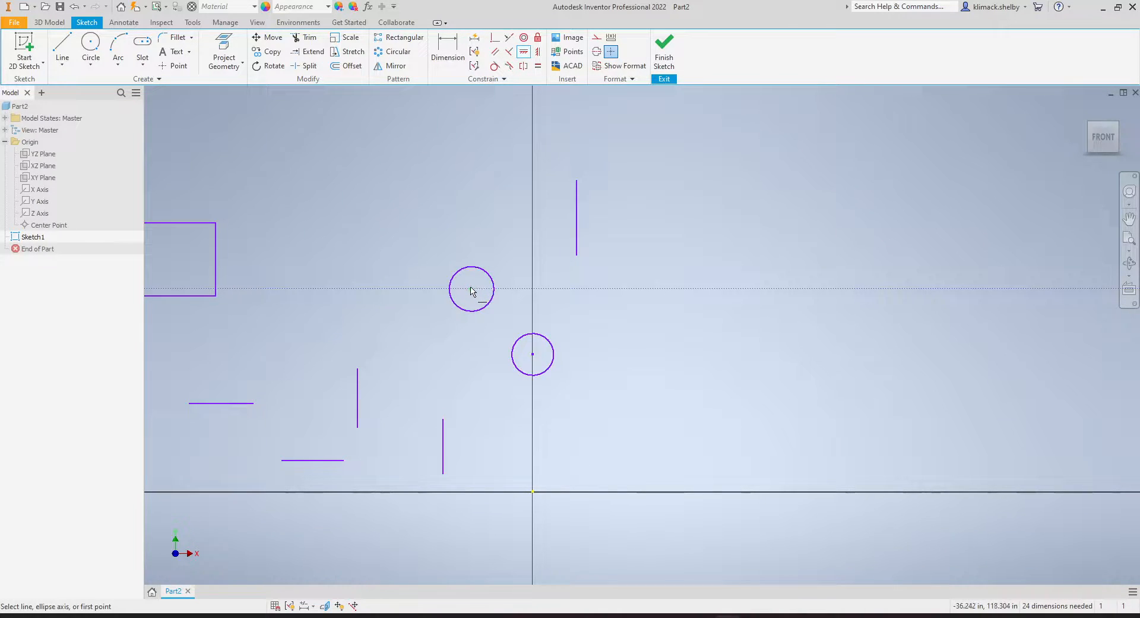
pyautogui.click(471, 289)
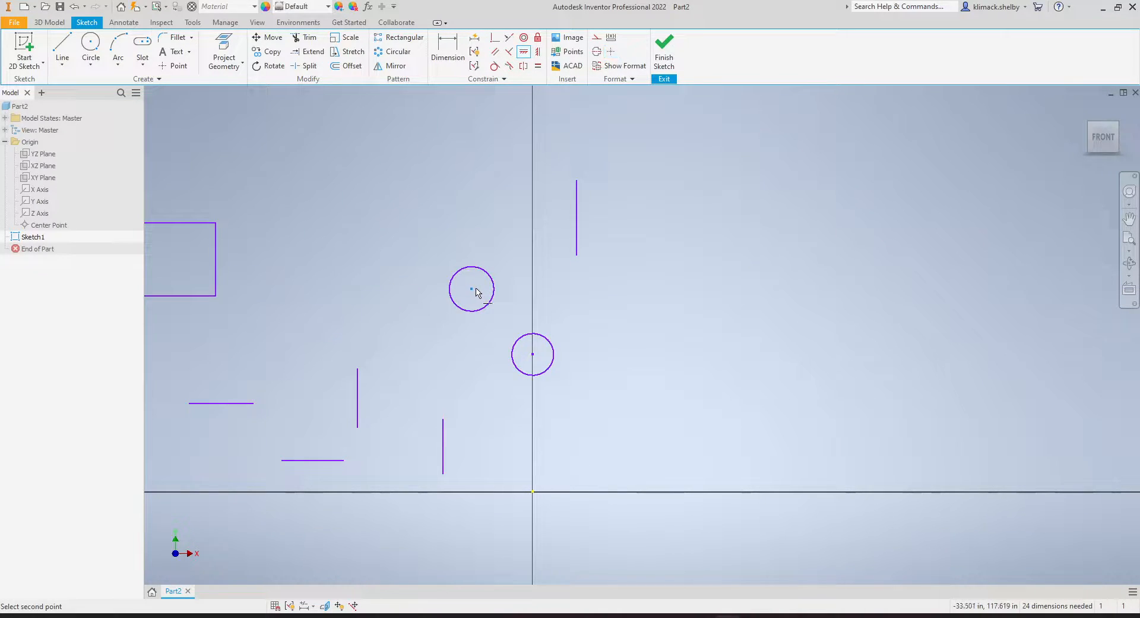
pyautogui.click(533, 354)
pyautogui.rightClick(617, 357)
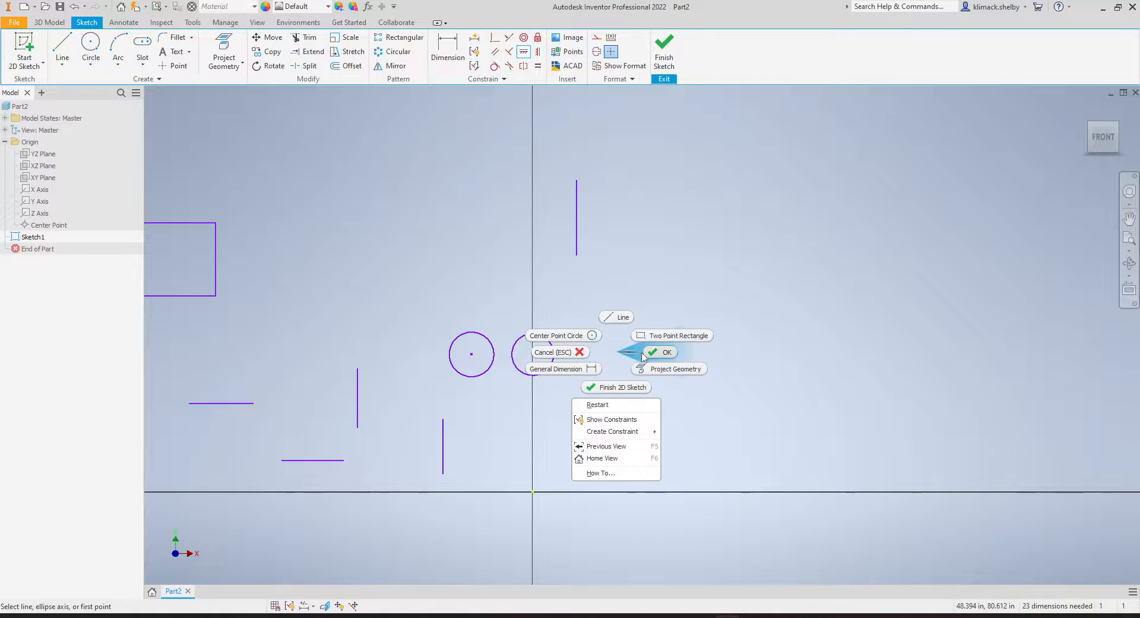
pyautogui.click(647, 356)
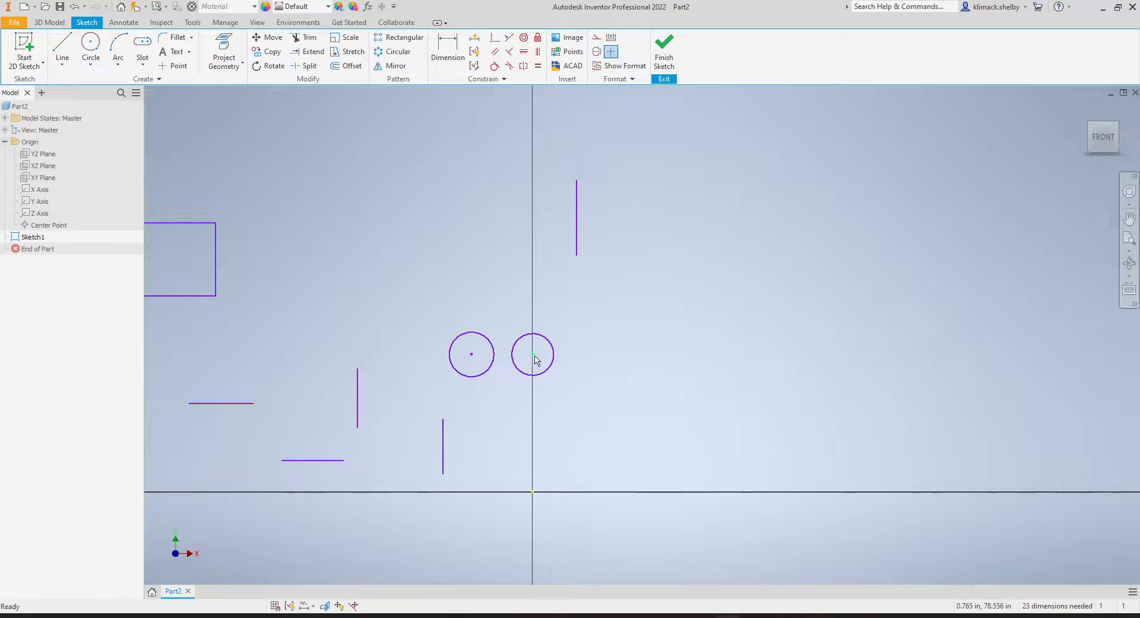
pyautogui.moveTo(534, 356); pyautogui.dragTo(473, 316)
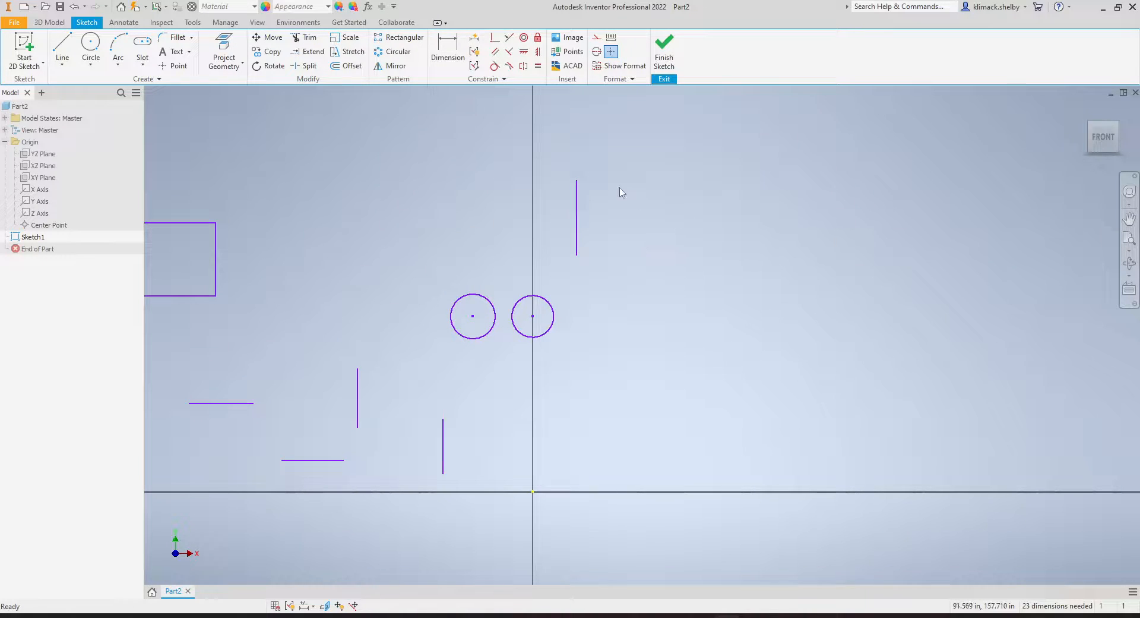
# Align the upper vertical line's endpoint vertically with the right circle's centre using the Vertical constraint, then drag the line to test it.
pyautogui.click(540, 55)
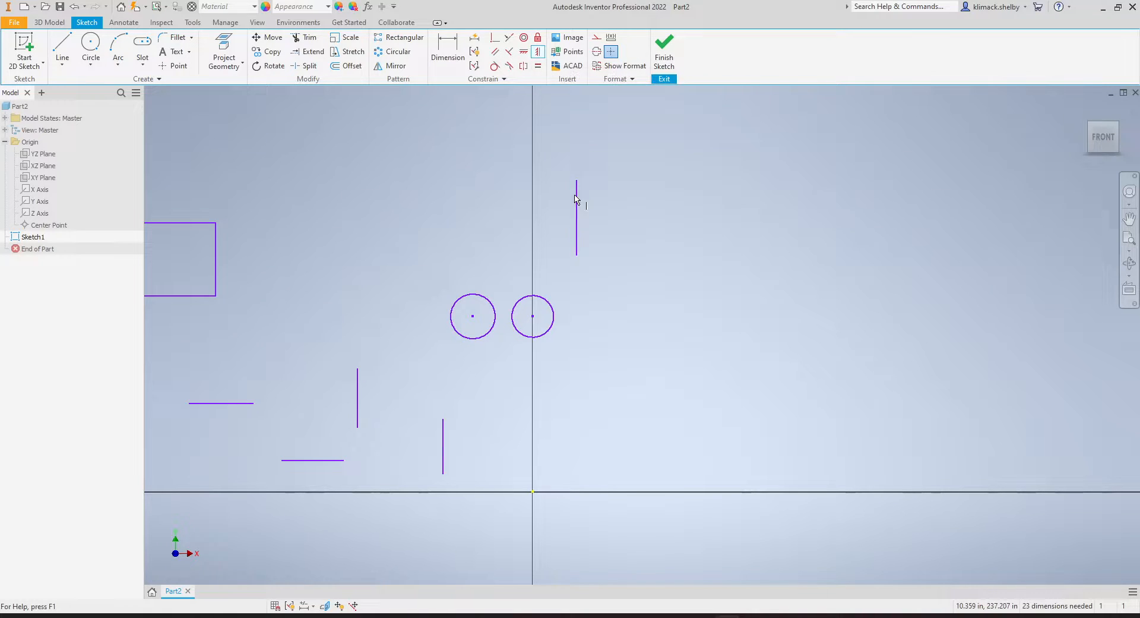
pyautogui.click(576, 256)
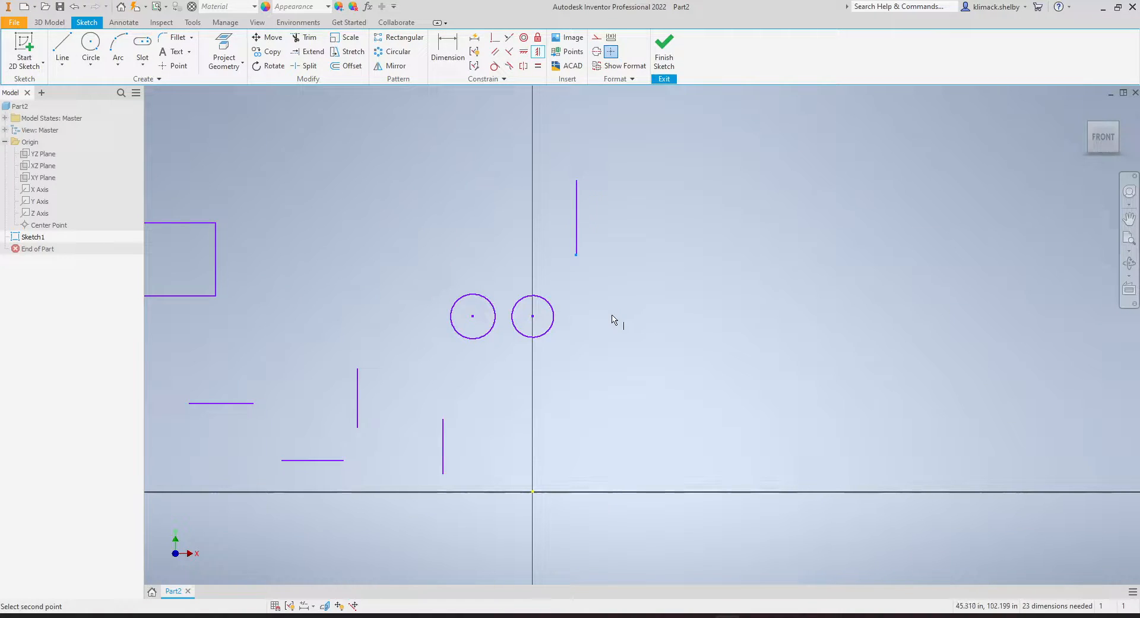
pyautogui.click(533, 317)
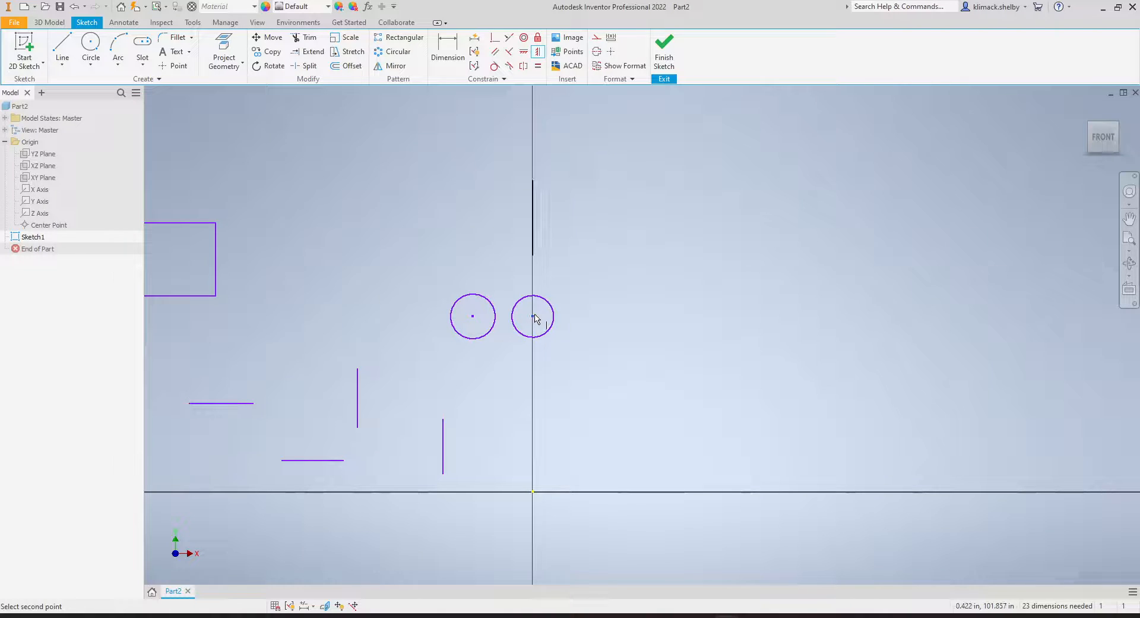
pyautogui.rightClick(585, 294)
pyautogui.click(620, 293)
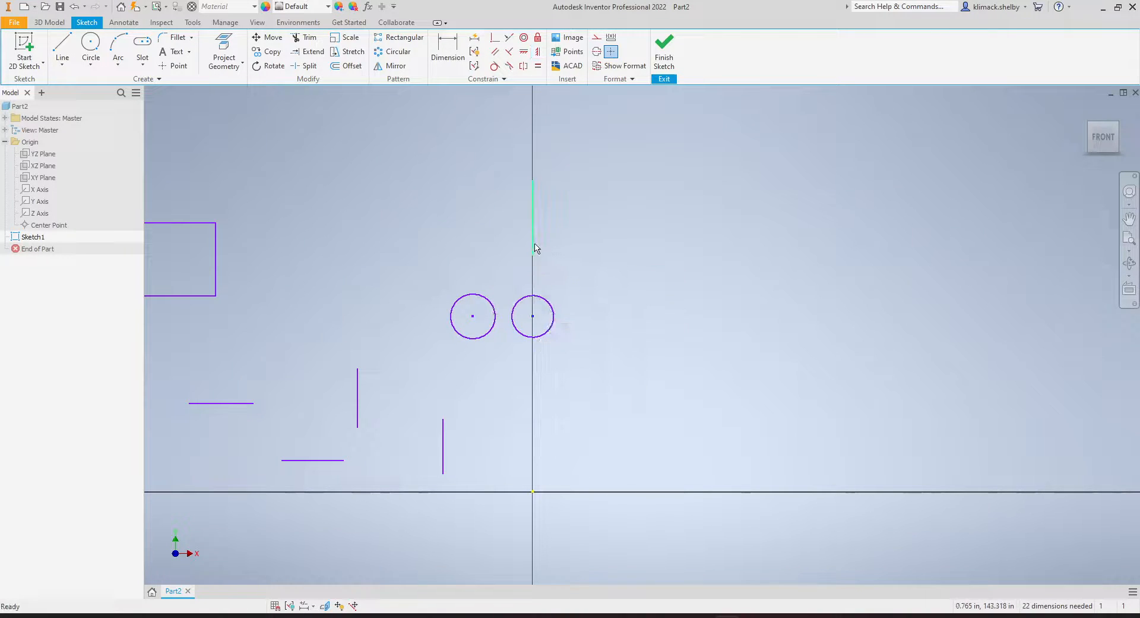
pyautogui.click(541, 202)
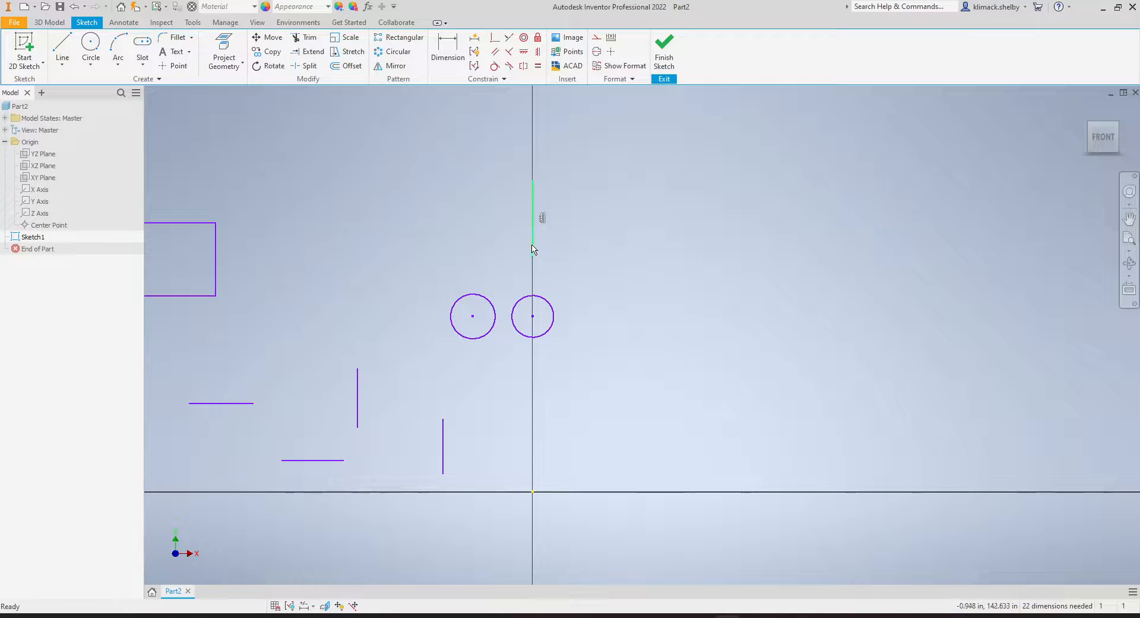
pyautogui.moveTo(533, 248)
pyautogui.mouseDown()
pyautogui.moveTo(533, 493)
pyautogui.moveTo(535, 280)
pyautogui.moveTo(536, 422)
pyautogui.moveTo(570, 415)
pyautogui.moveTo(481, 381)
pyautogui.moveTo(565, 295)
pyautogui.moveTo(517, 237)
pyautogui.mouseUp()
pyautogui.scroll(3, 599, 332)
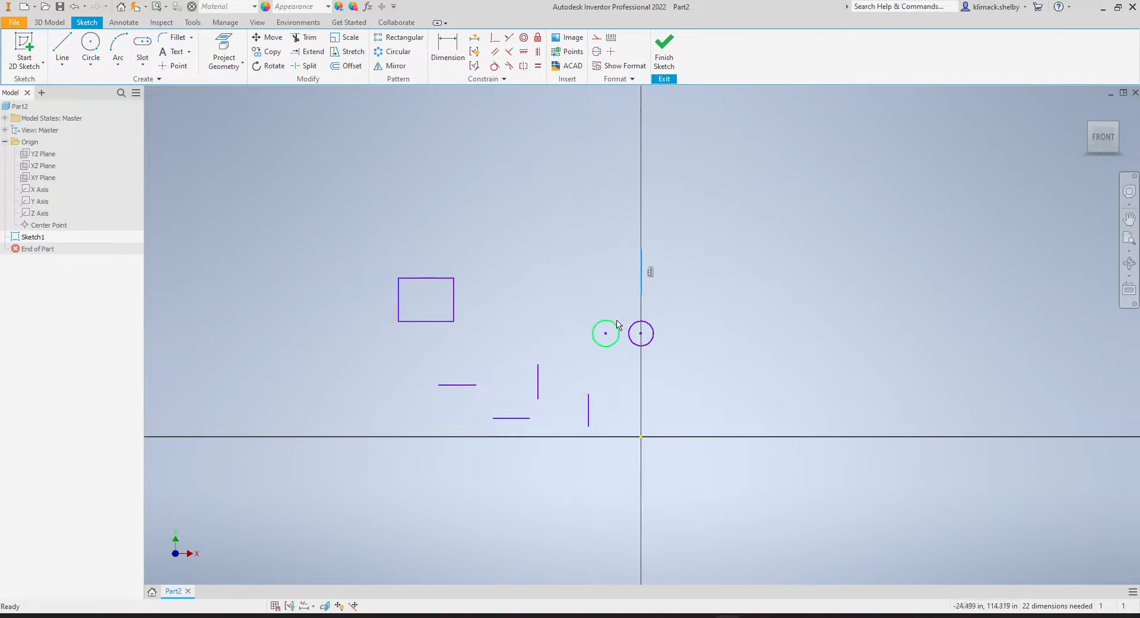
pyautogui.moveTo(650, 382); pyautogui.dragTo(684, 372, button='middle')
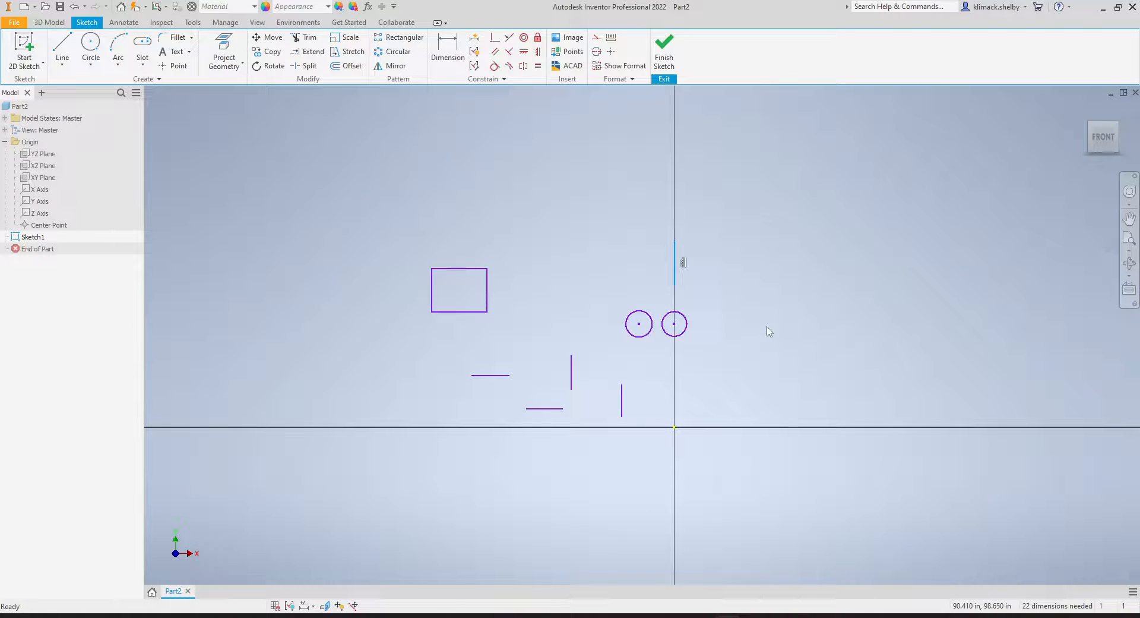